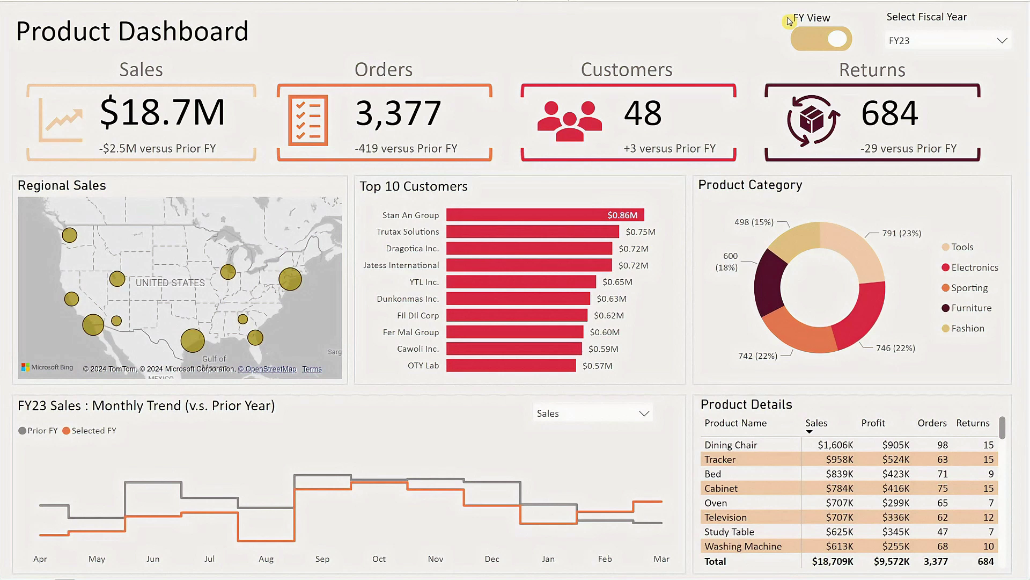
# - Set the dashboard's fiscal year to FY24
pyautogui.click(943, 40)
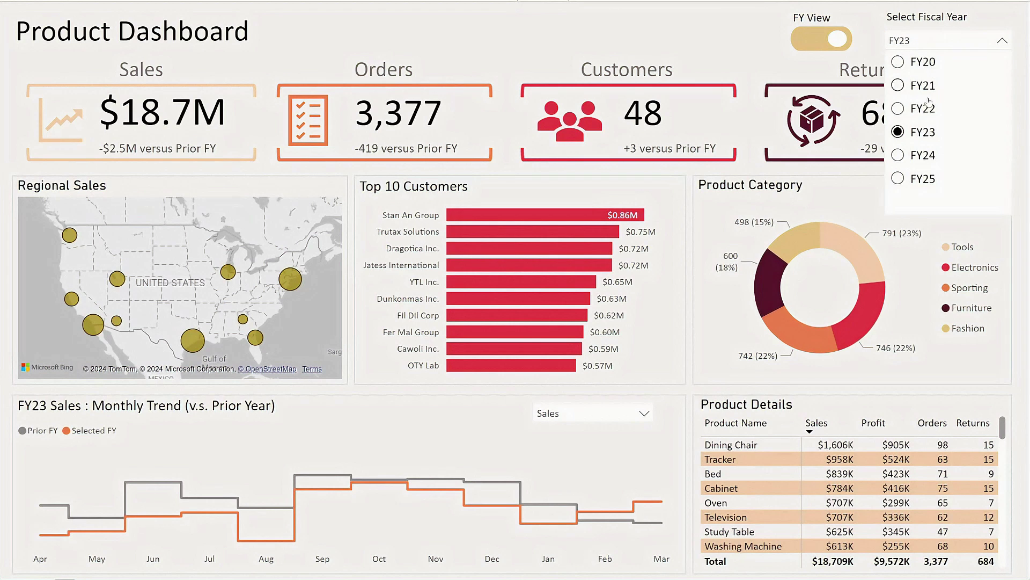
pyautogui.click(922, 155)
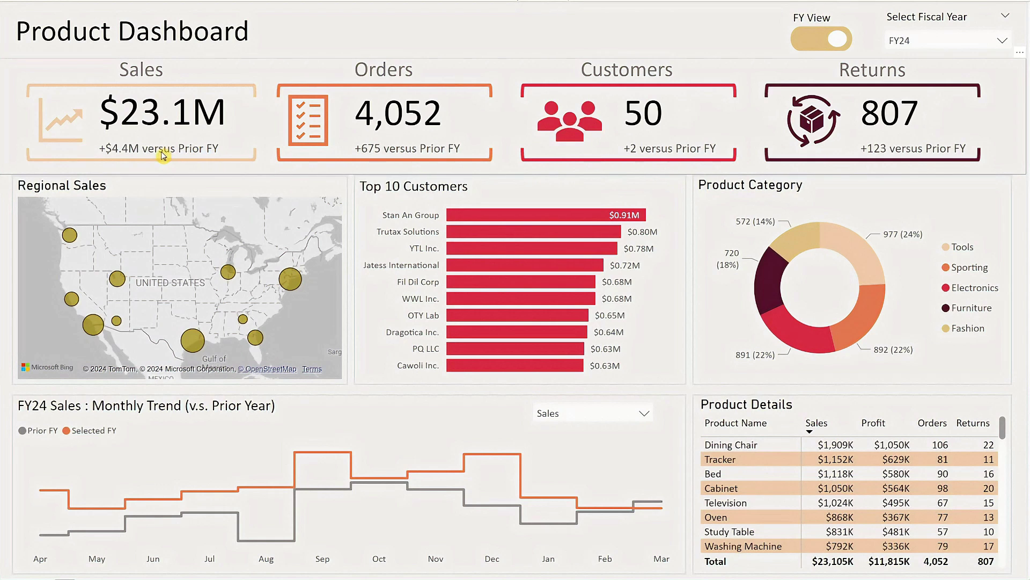
# - Cross-filter the dashboard by Salt Lake City on the Regional Sales map, and clear the filter again
pyautogui.click(161, 189)
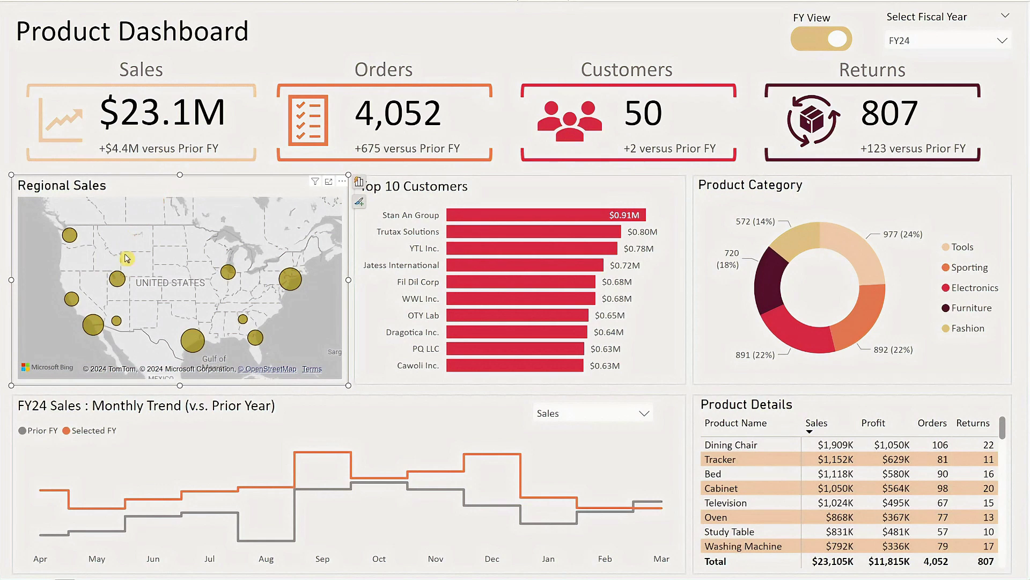
pyautogui.moveTo(121, 279)
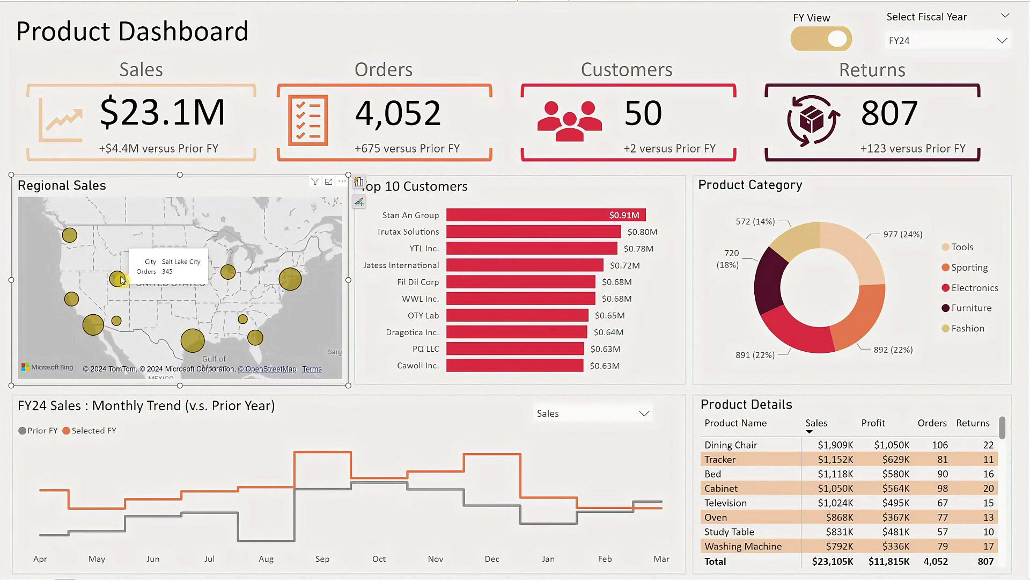
pyautogui.click(118, 278)
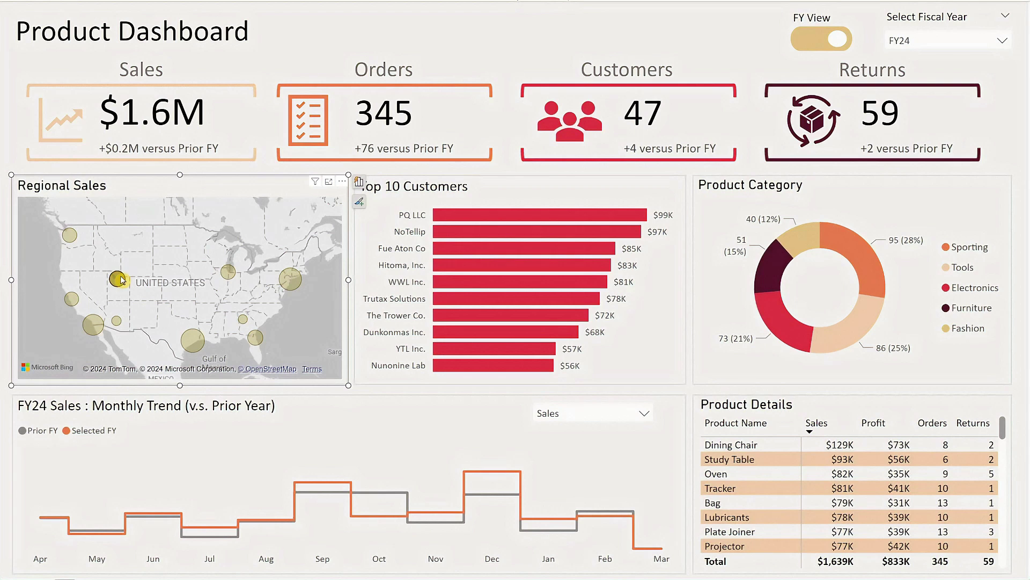
pyautogui.click(120, 279)
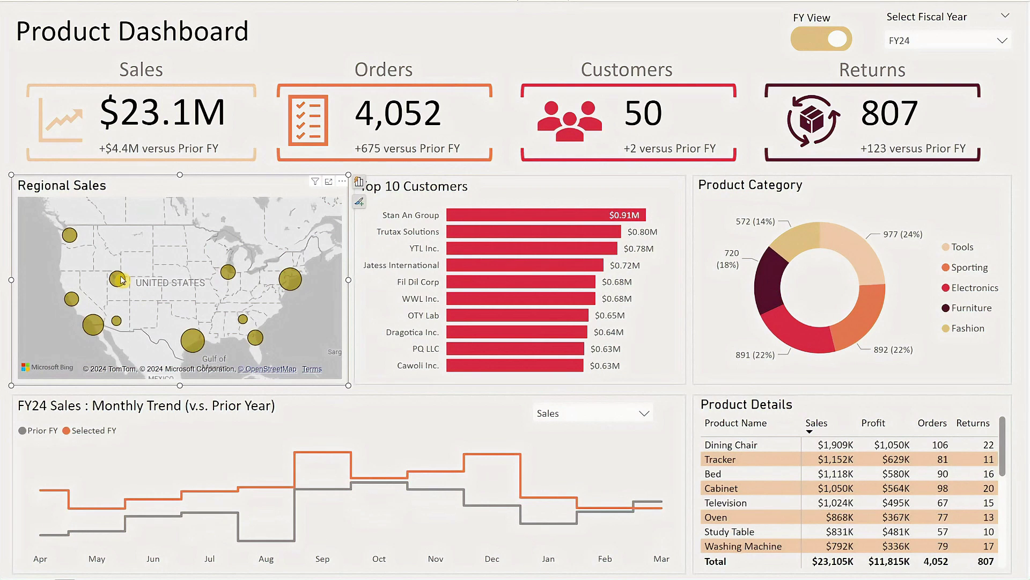
# - Cross-filter the dashboard by Jatess International in the Top 10 Customers chart, and clear the filter again
pyautogui.click(514, 192)
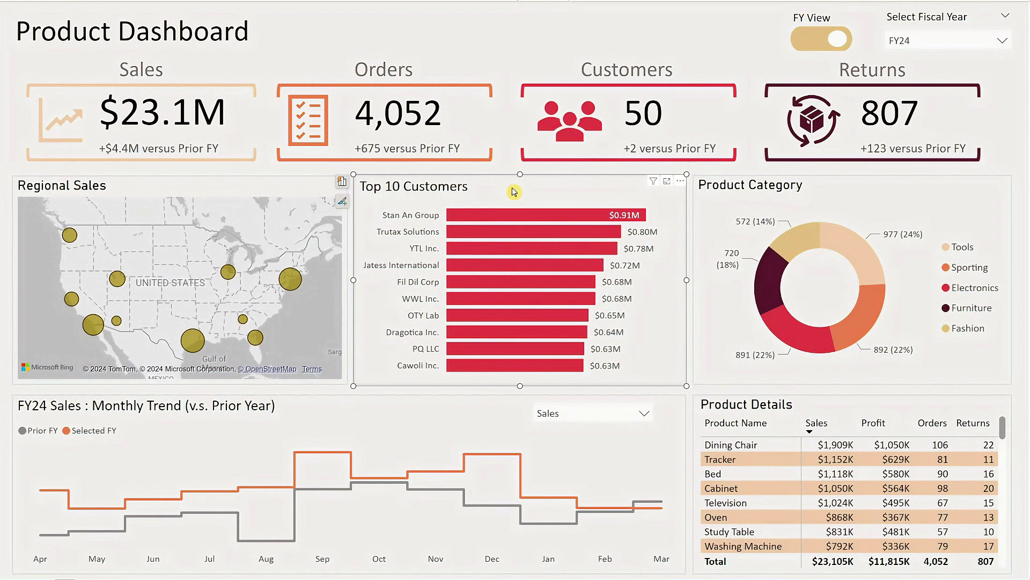
pyautogui.click(498, 264)
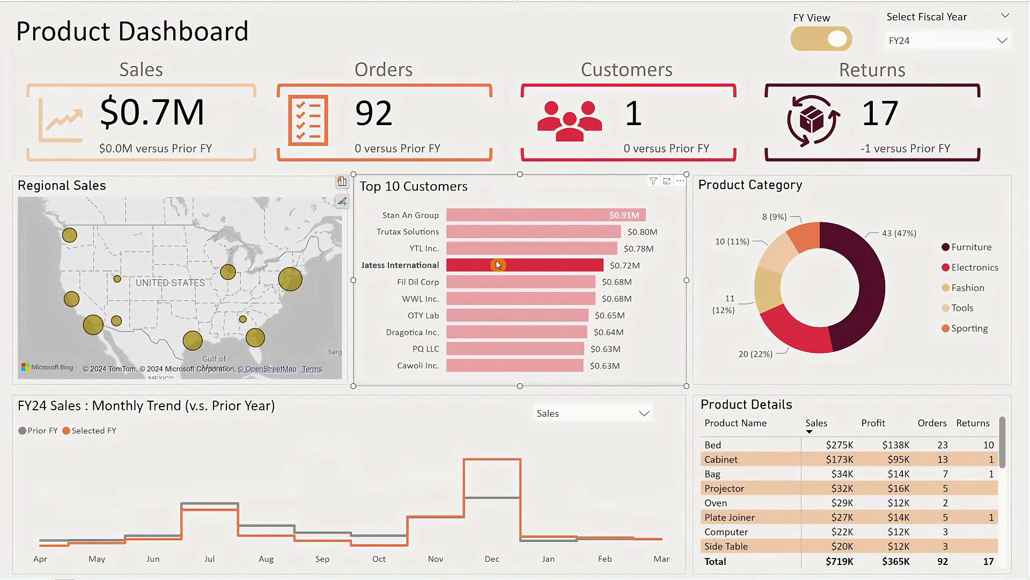
pyautogui.click(498, 264)
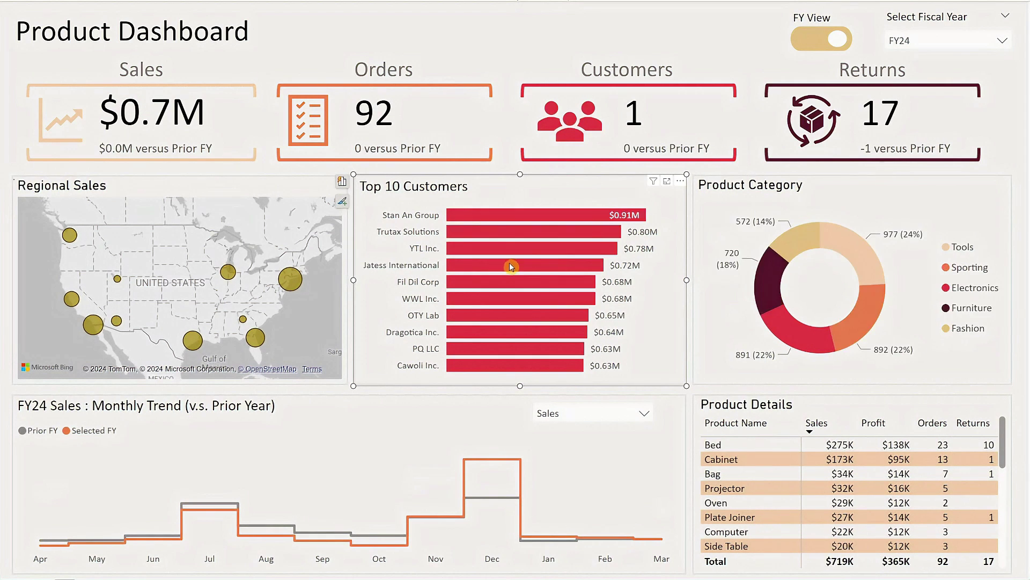
# - Cross-filter the dashboard by the Furniture segment of the Product Category chart, and clear the filter again
pyautogui.click(827, 194)
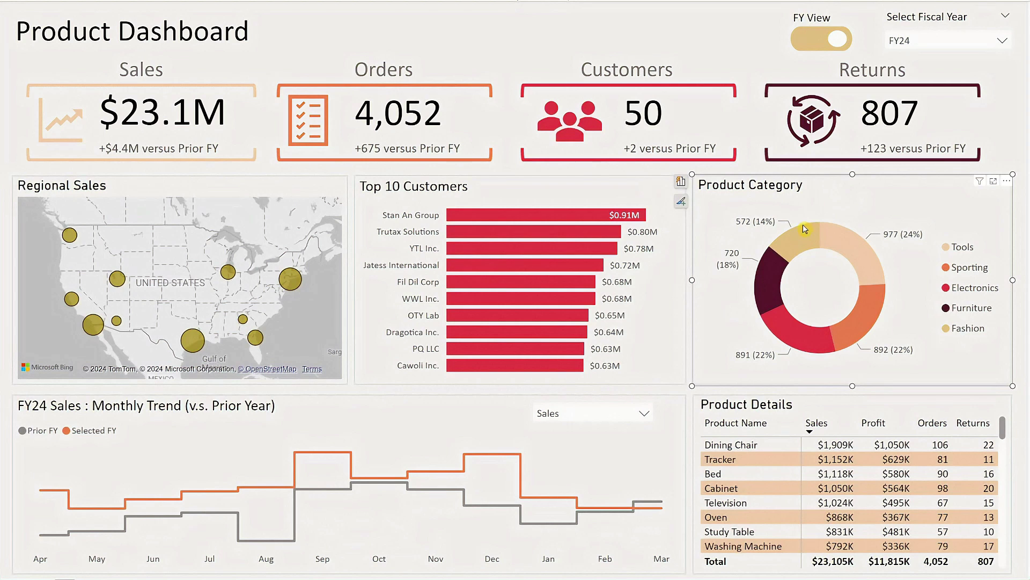
pyautogui.click(773, 271)
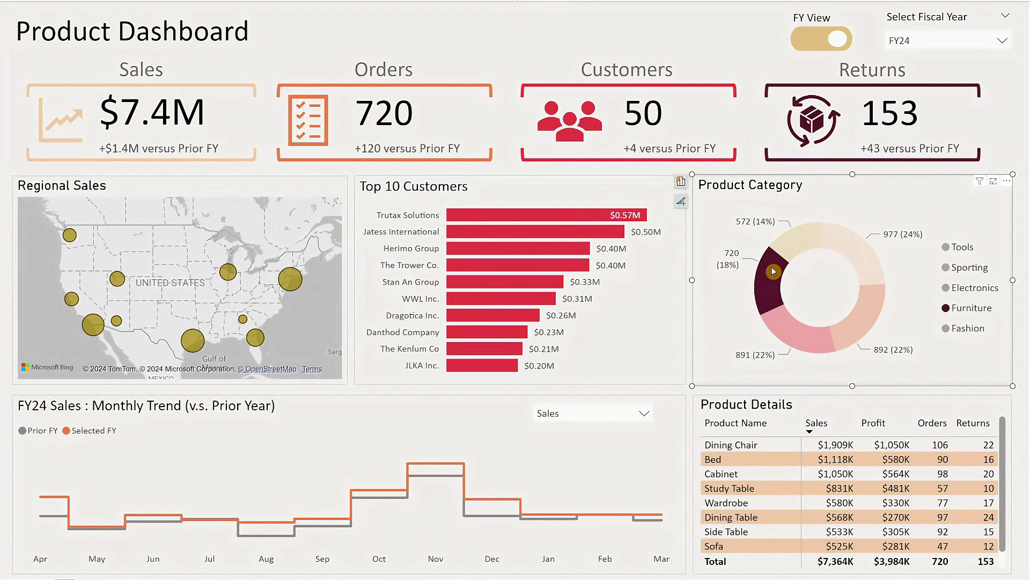
pyautogui.click(773, 271)
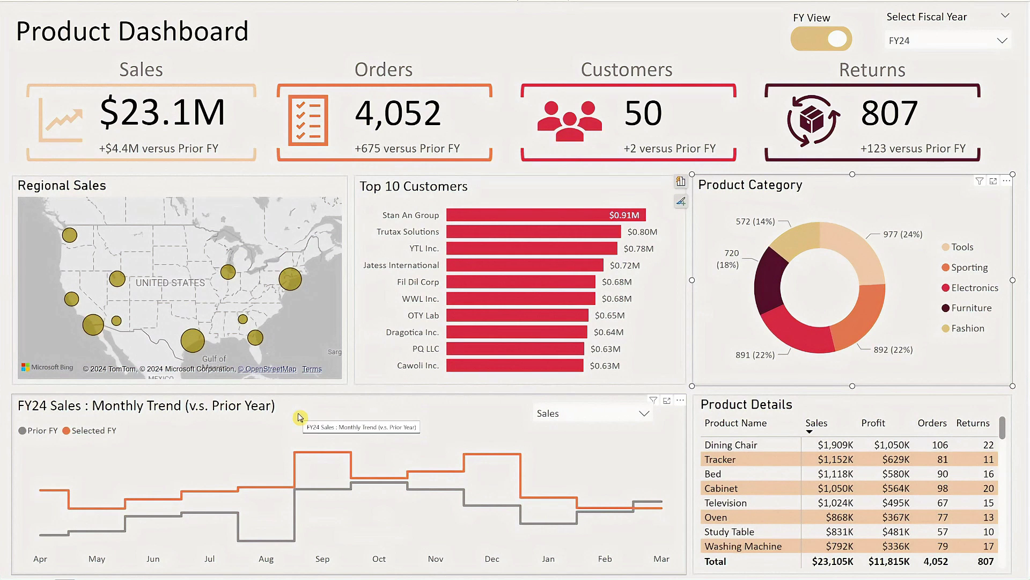
# - Switch the monthly trend chart to Orders, check its January comparison with the prior year, and return it to Sales
pyautogui.click(561, 416)
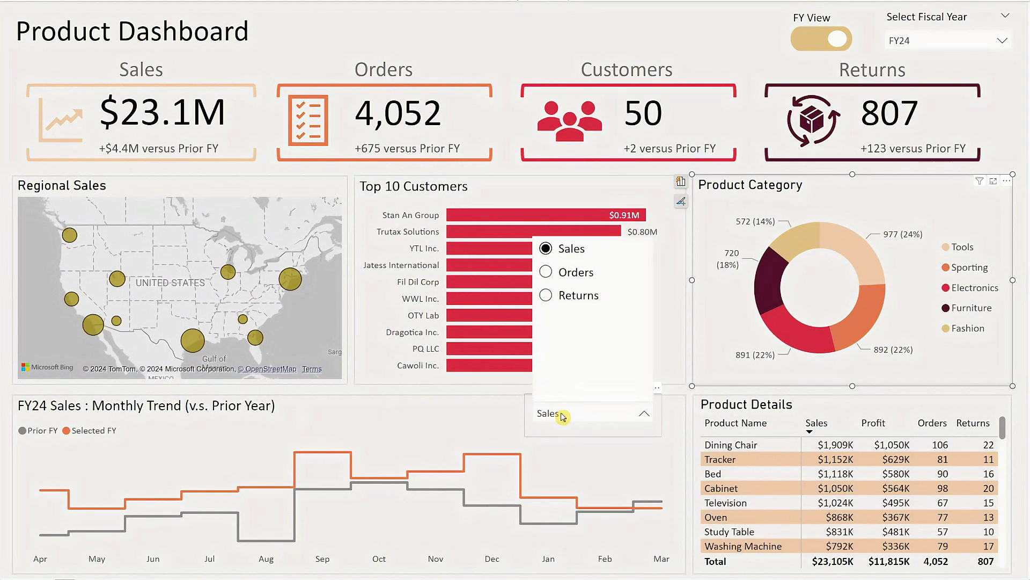
pyautogui.click(572, 273)
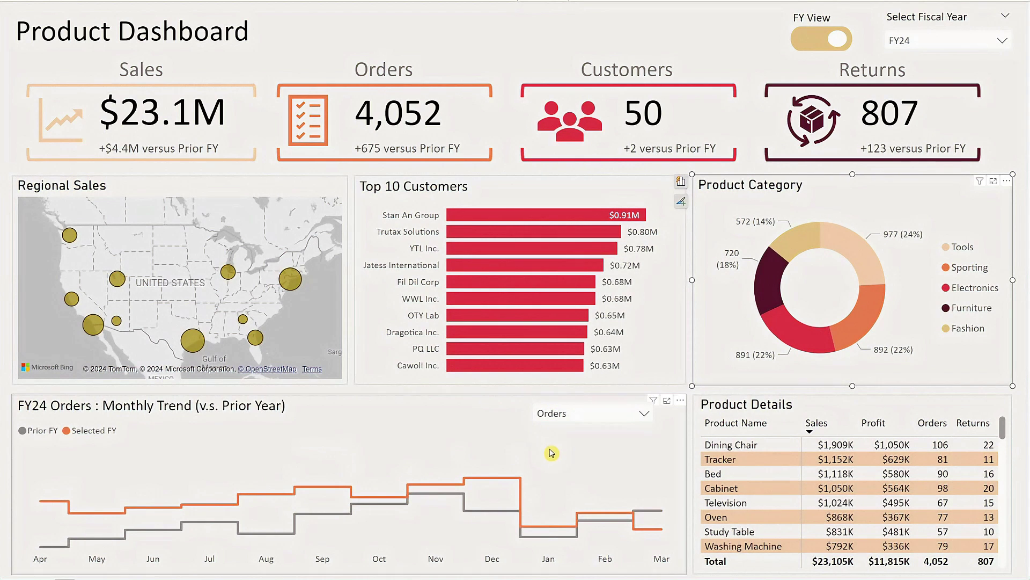
pyautogui.moveTo(525, 476)
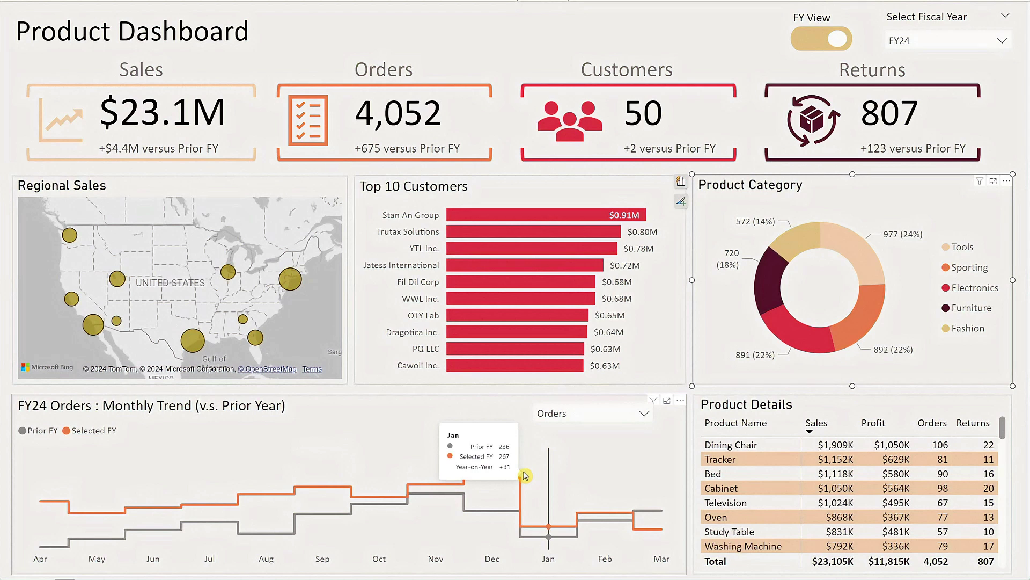
pyautogui.click(585, 414)
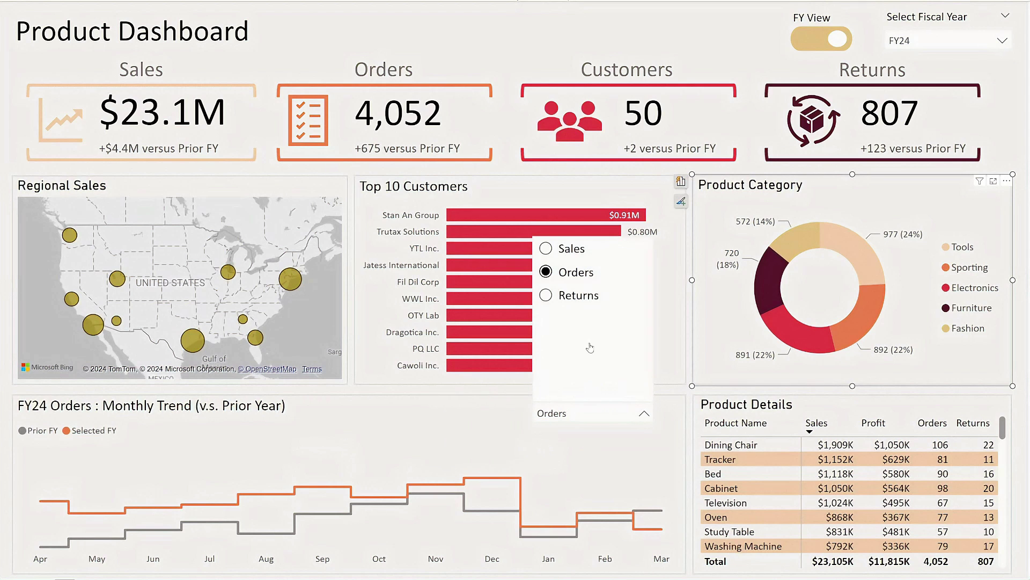
pyautogui.click(568, 249)
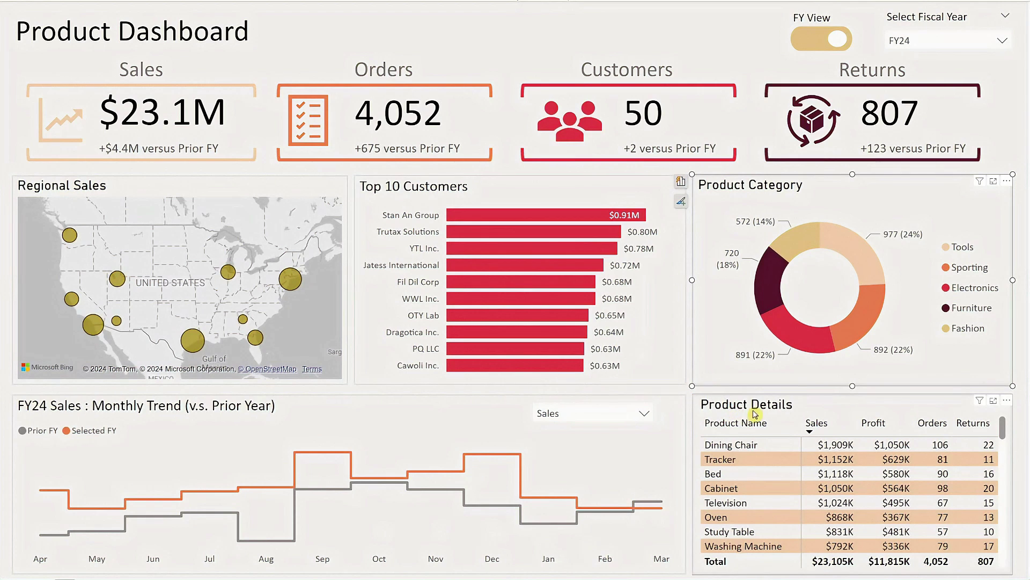
# - Cross-filter the dashboard by Dining Chair in the Product Details table, and clear the filter again
pyautogui.click(816, 412)
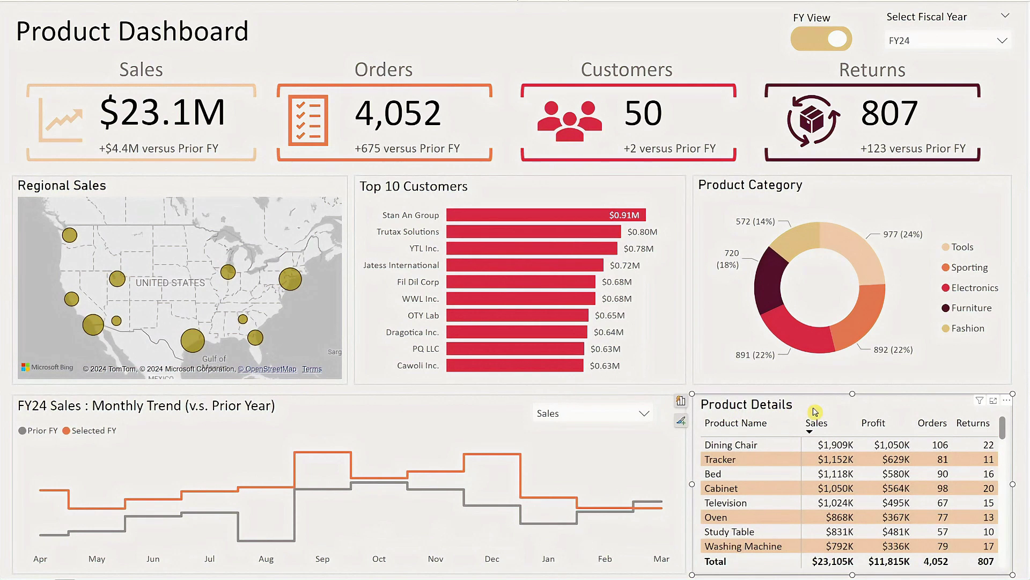
pyautogui.click(783, 449)
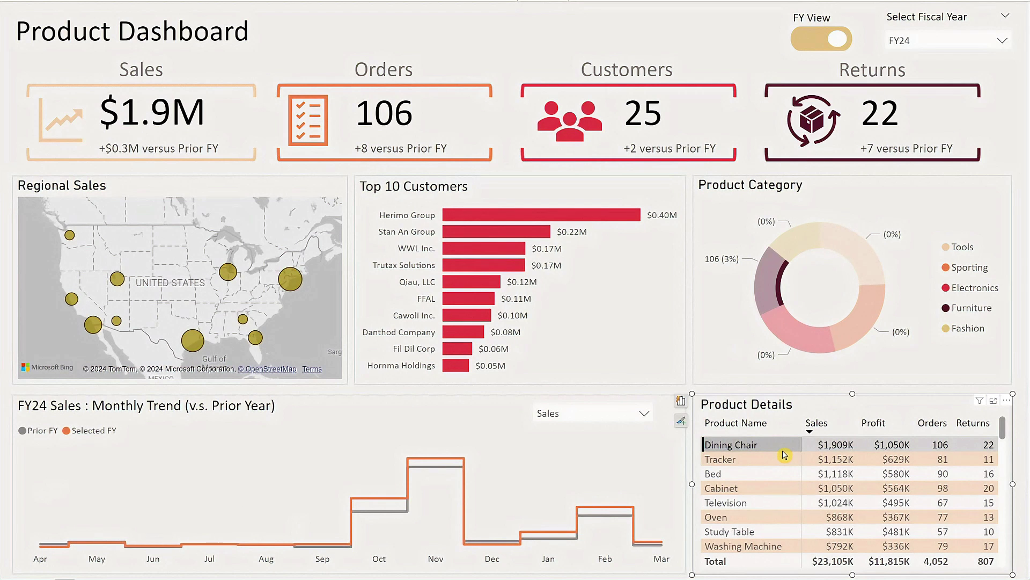
pyautogui.click(784, 451)
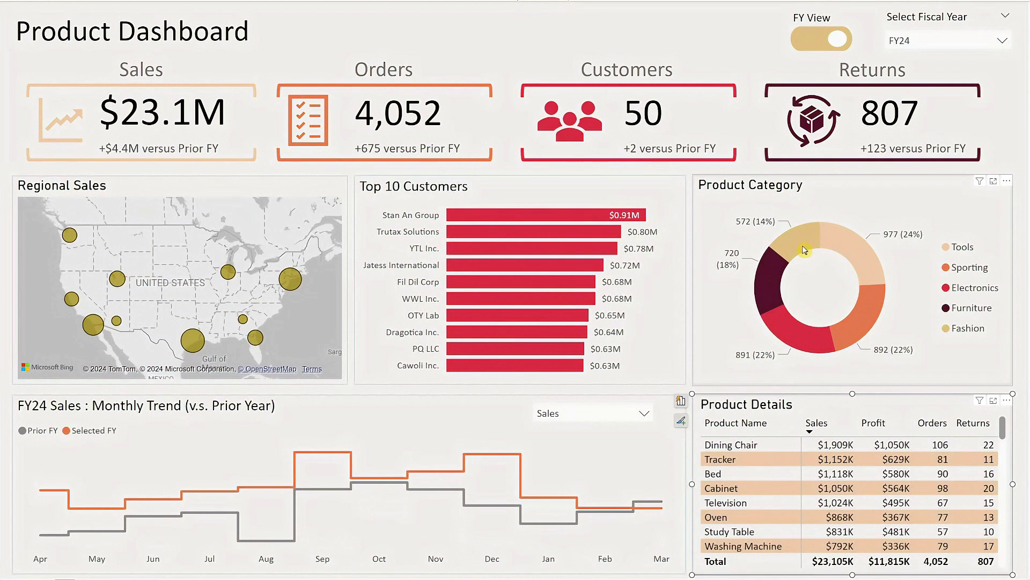
# - Turn off the fiscal-year view and check the order details of Chicago and New York on the Regional Sales map
pyautogui.click(803, 48)
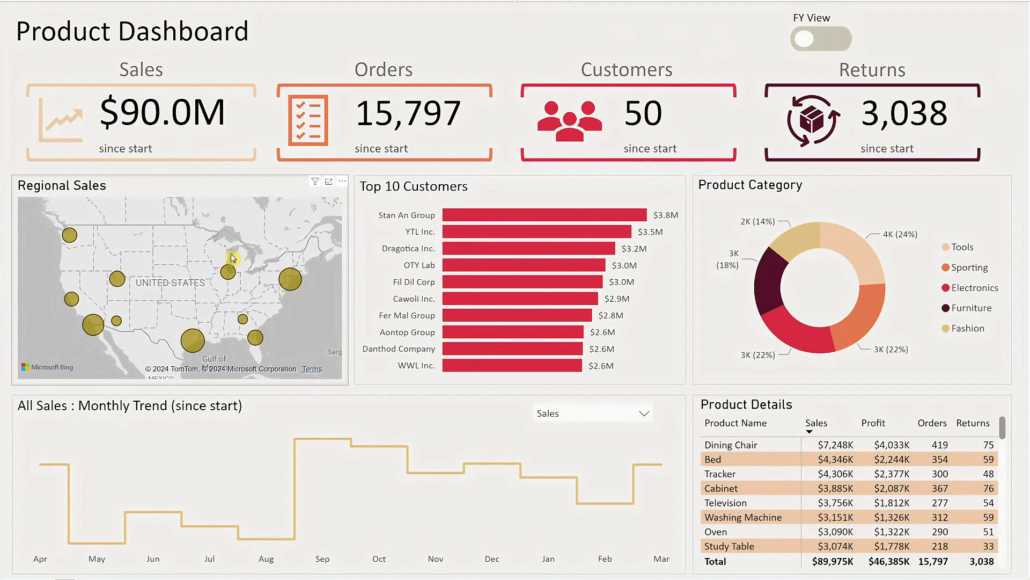
pyautogui.moveTo(229, 273)
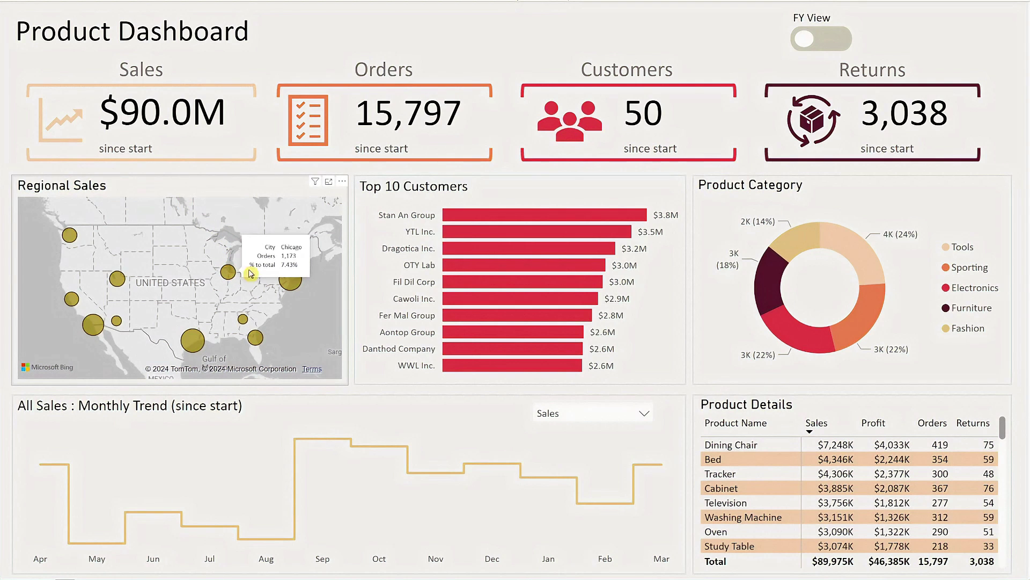
pyautogui.moveTo(288, 283)
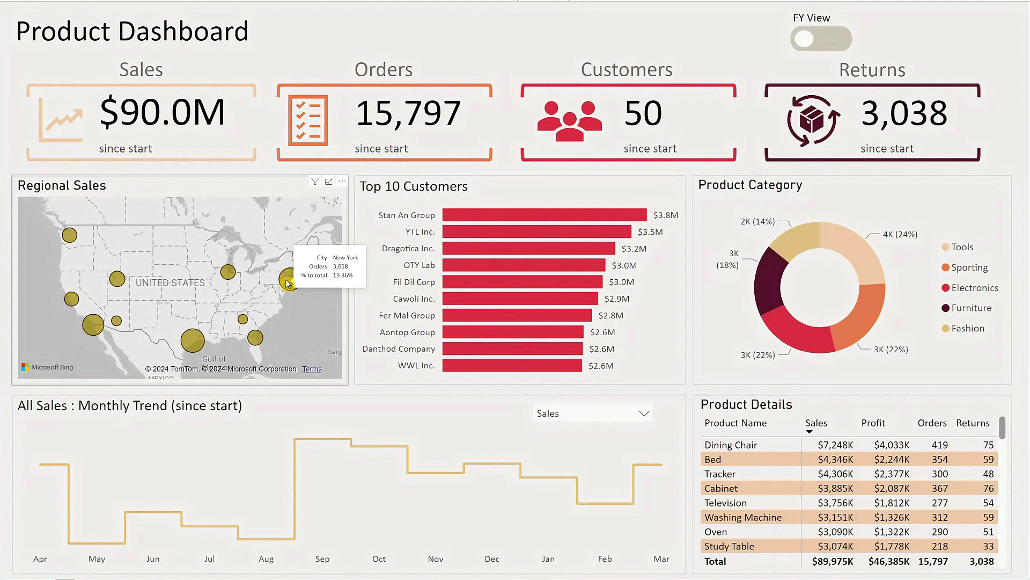
pyautogui.moveTo(462, 214)
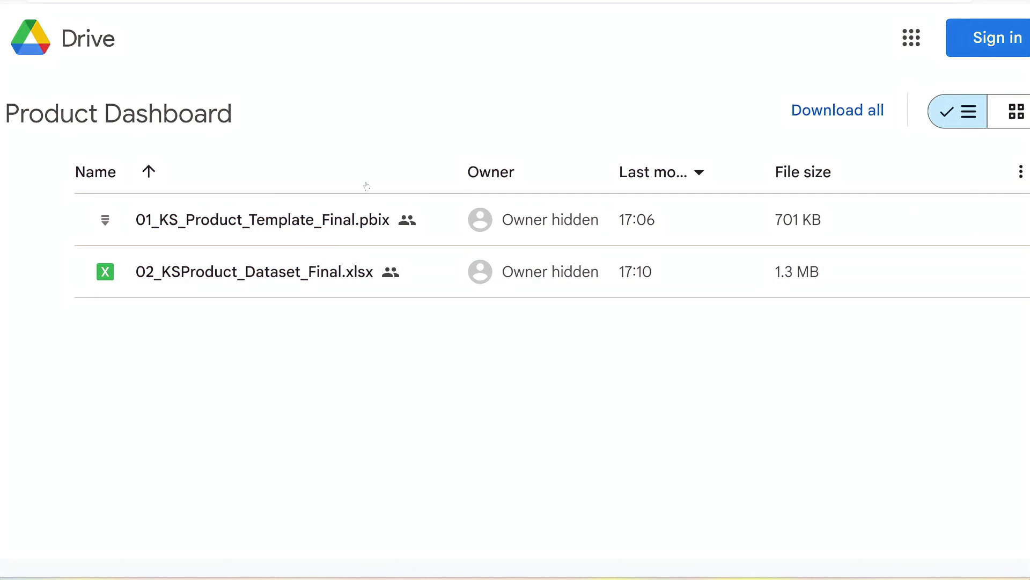
# - Download all files of the Product Dashboard folder from Google Drive and extract the zip archive to the suggested folder
pyautogui.click(790, 117)
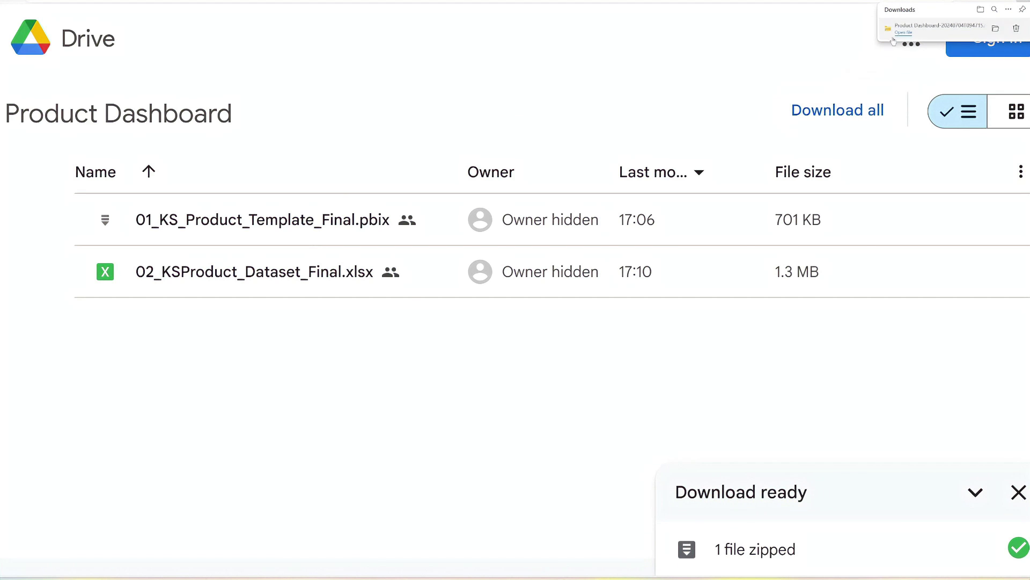
pyautogui.click(641, 268)
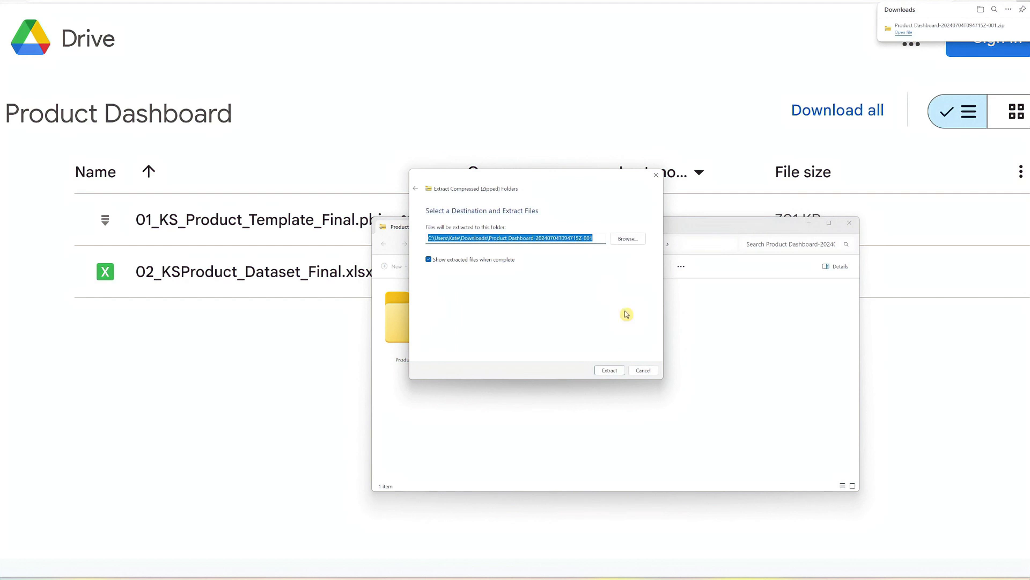
pyautogui.click(616, 368)
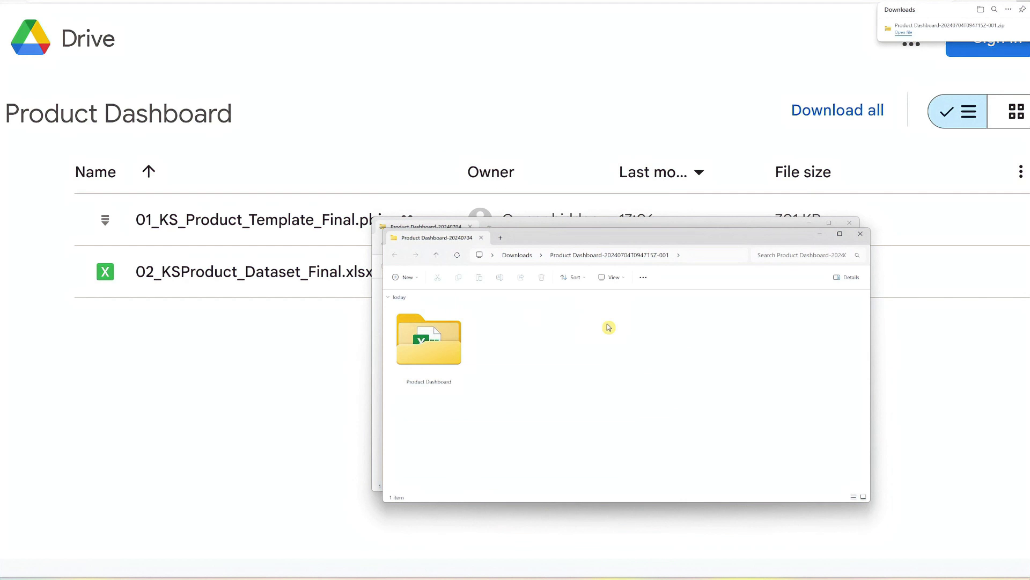
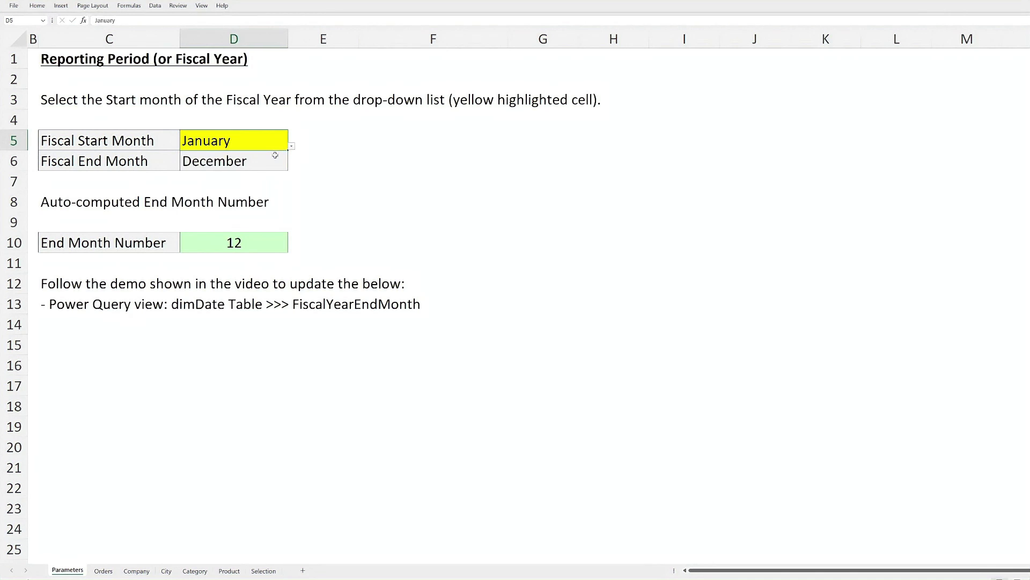
# - In the Excel dataset's Parameters sheet, set the Fiscal Start Month to April and select the computed End Month Number cell
pyautogui.click(292, 146)
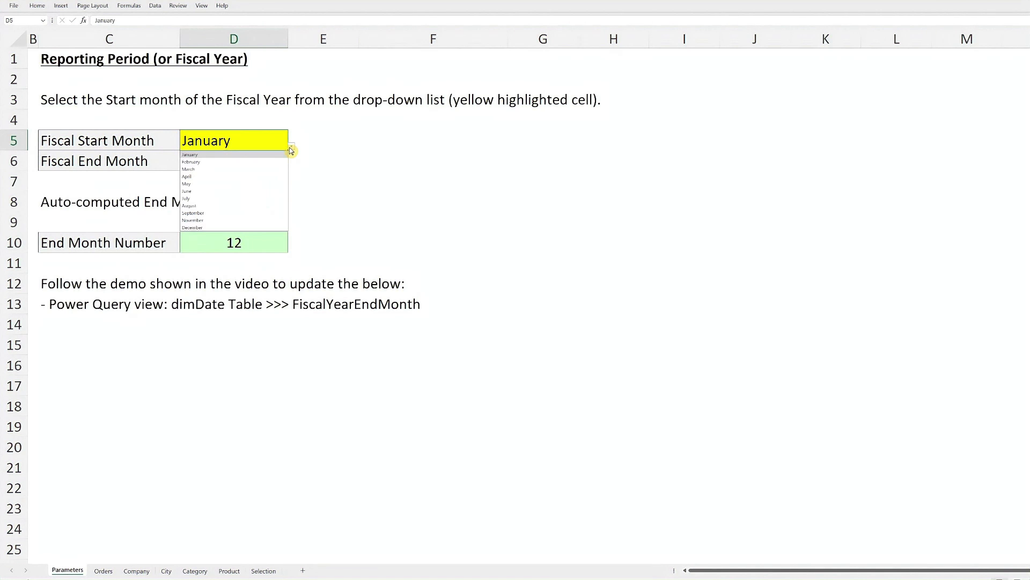
pyautogui.click(273, 176)
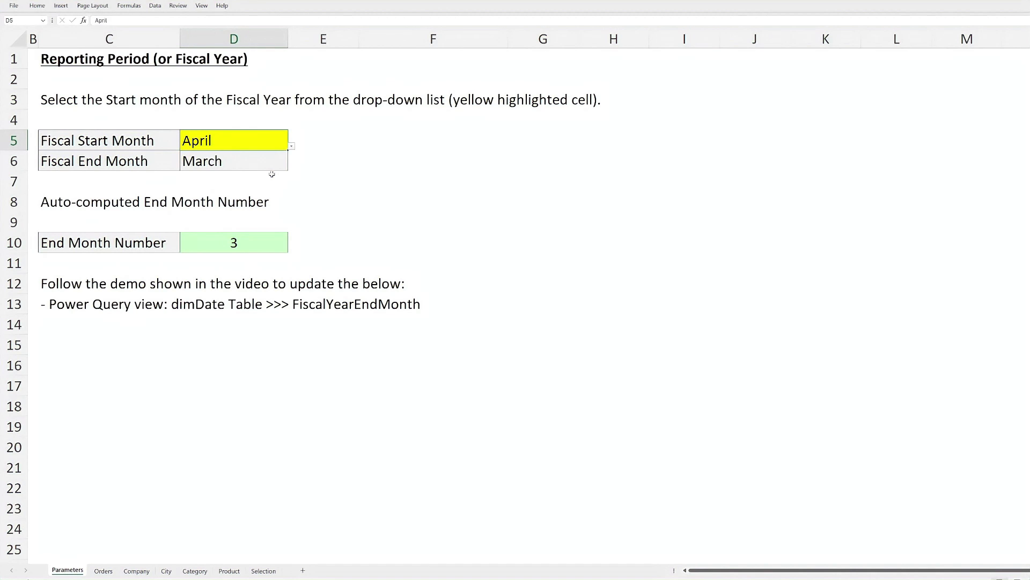
pyautogui.click(257, 238)
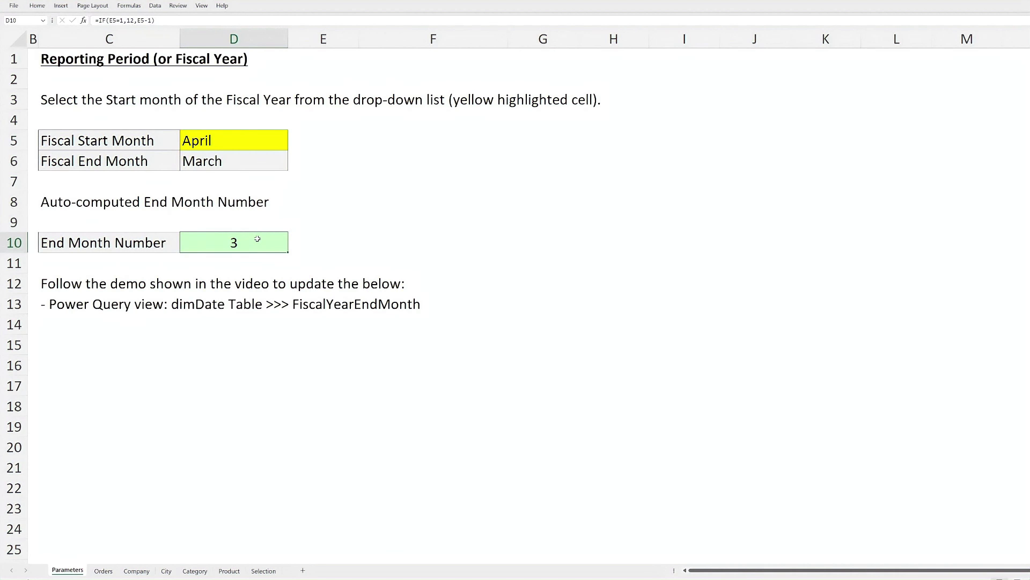
# - Open the Orders sheet and go through its column headers from Order to Return
pyautogui.click(104, 571)
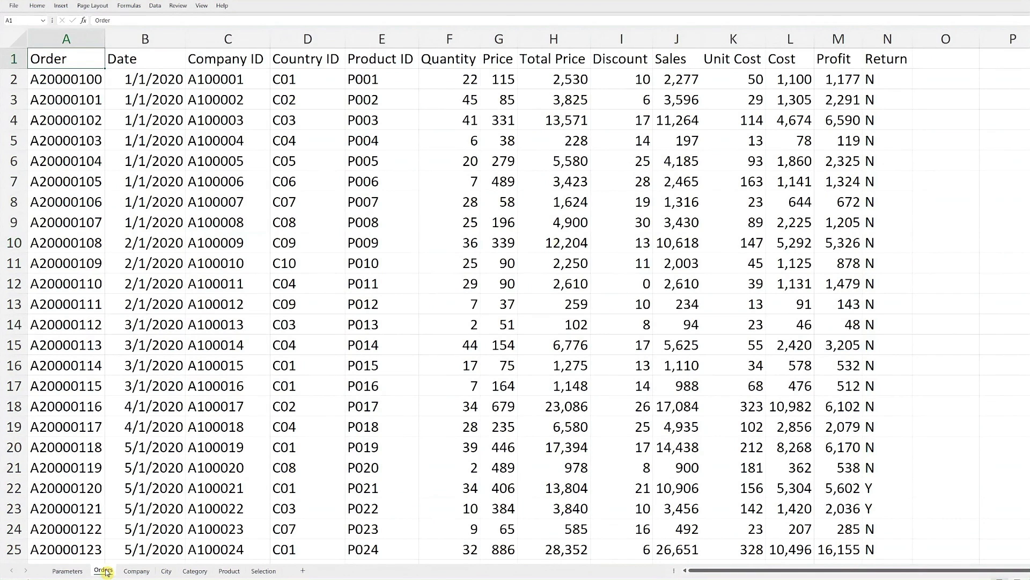
pyautogui.press('Right')
pyautogui.press('Right')
pyautogui.press('Right')
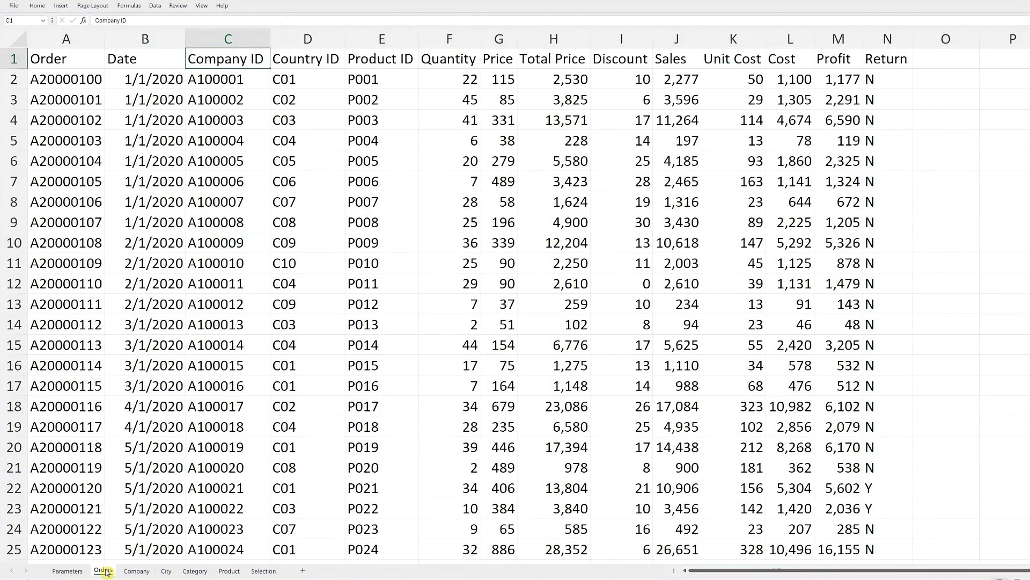
pyautogui.press('Right')
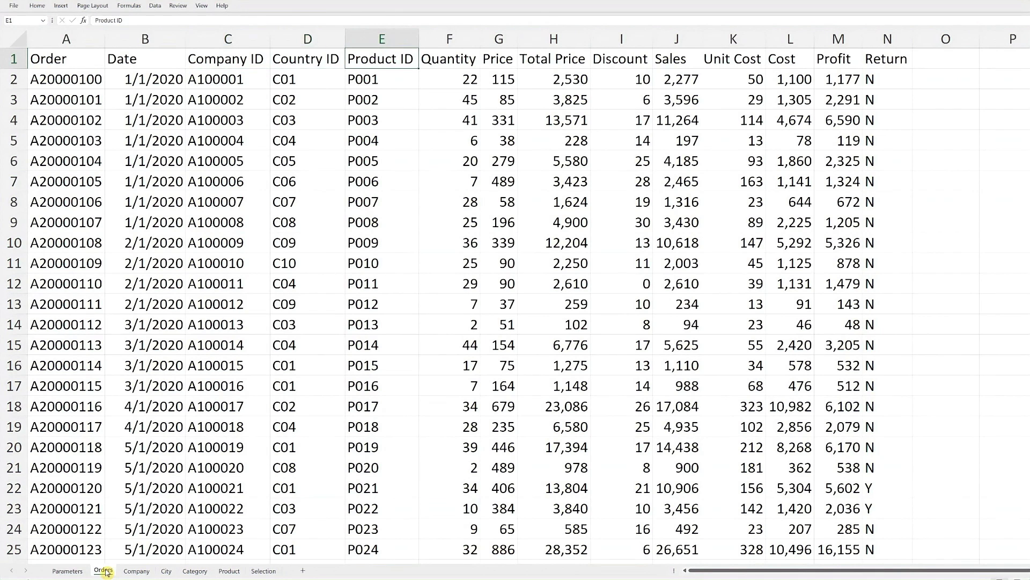
pyautogui.press('Right')
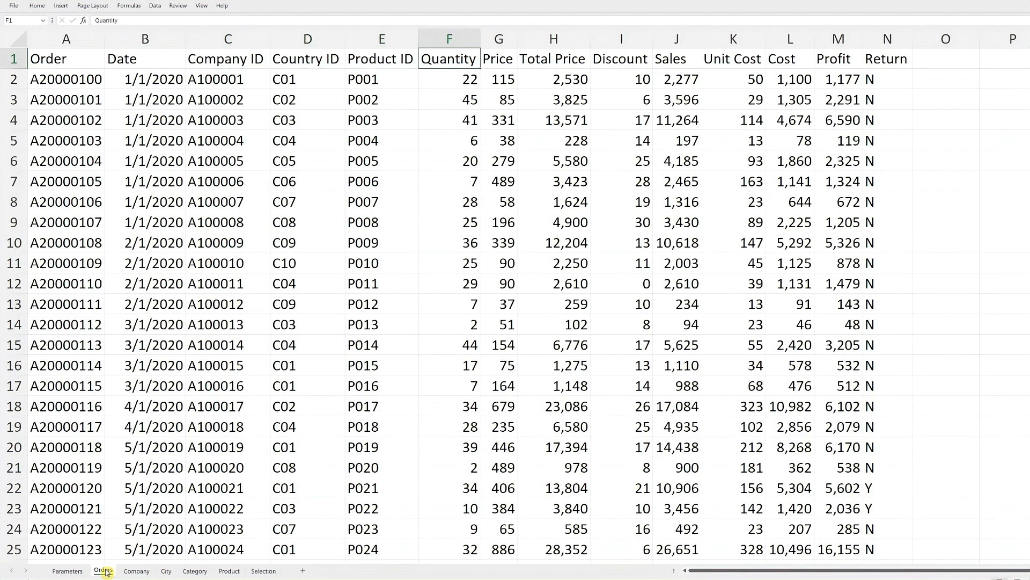
pyautogui.press('Right')
pyautogui.press('Right')
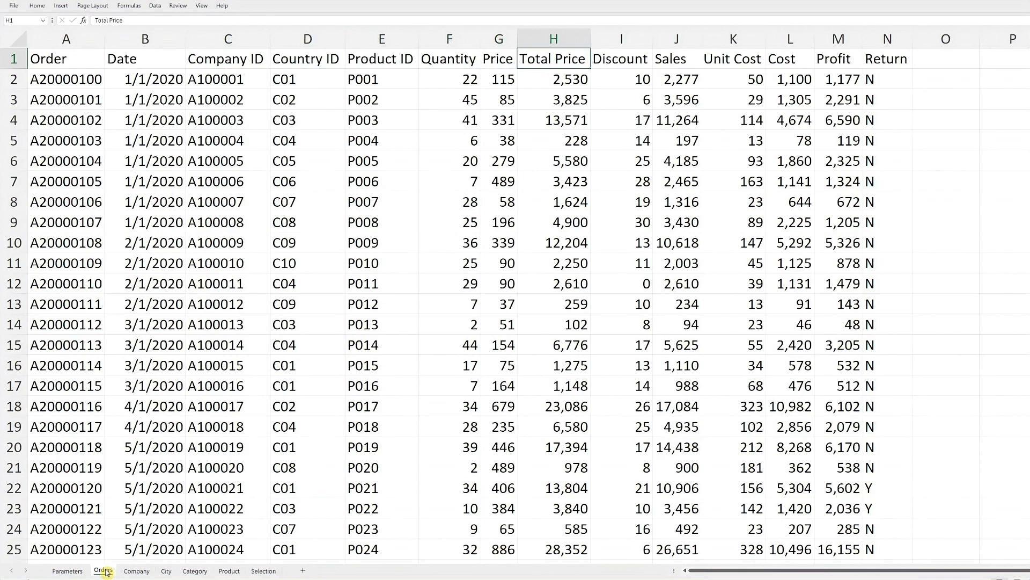
pyautogui.press('Right')
pyautogui.press('Right')
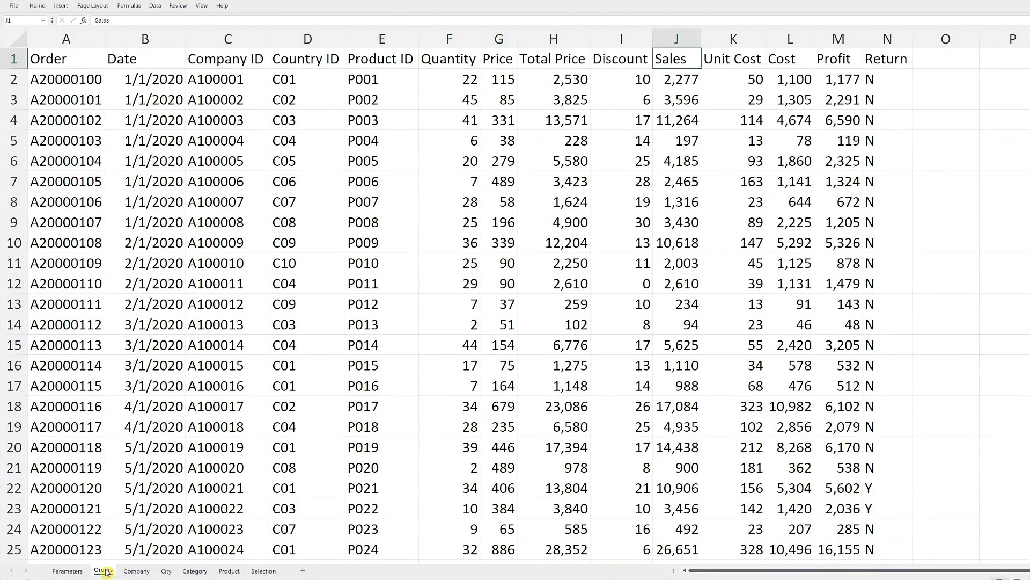
pyautogui.press('Right')
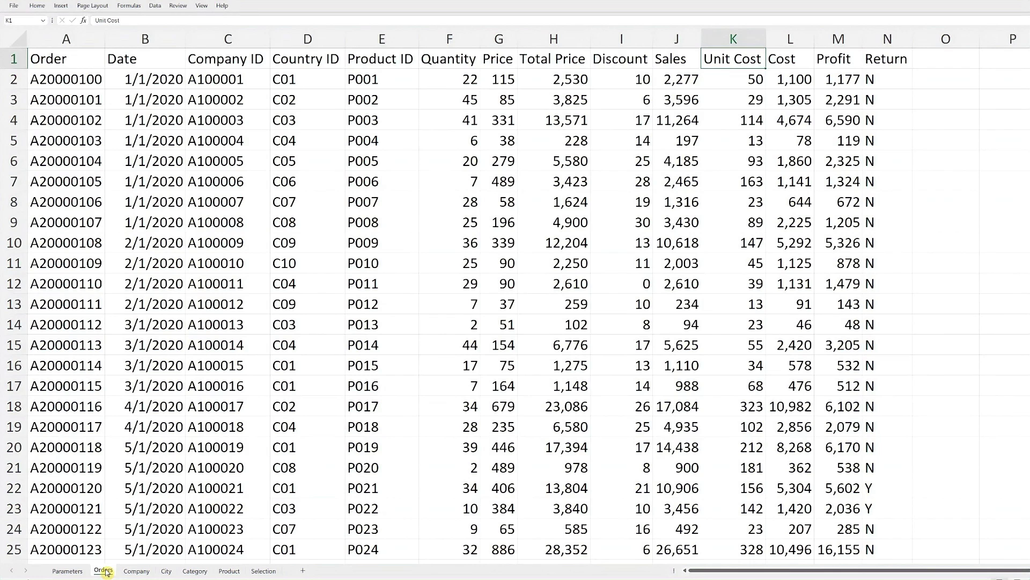
pyautogui.press('Right')
pyautogui.press('Right')
pyautogui.press('Right')
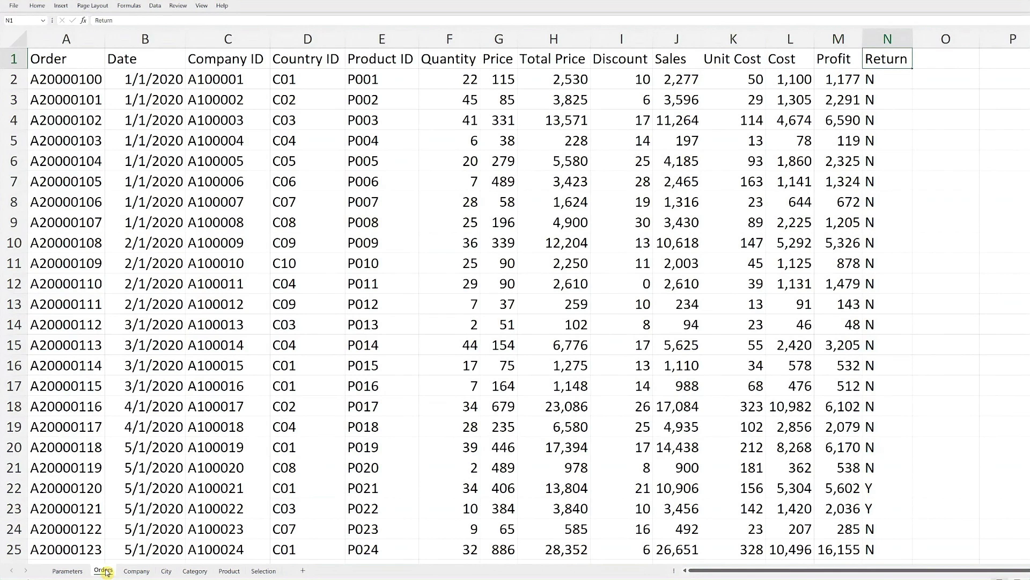
# - Open the Company sheet and go through its column headers up to Address
pyautogui.click(135, 571)
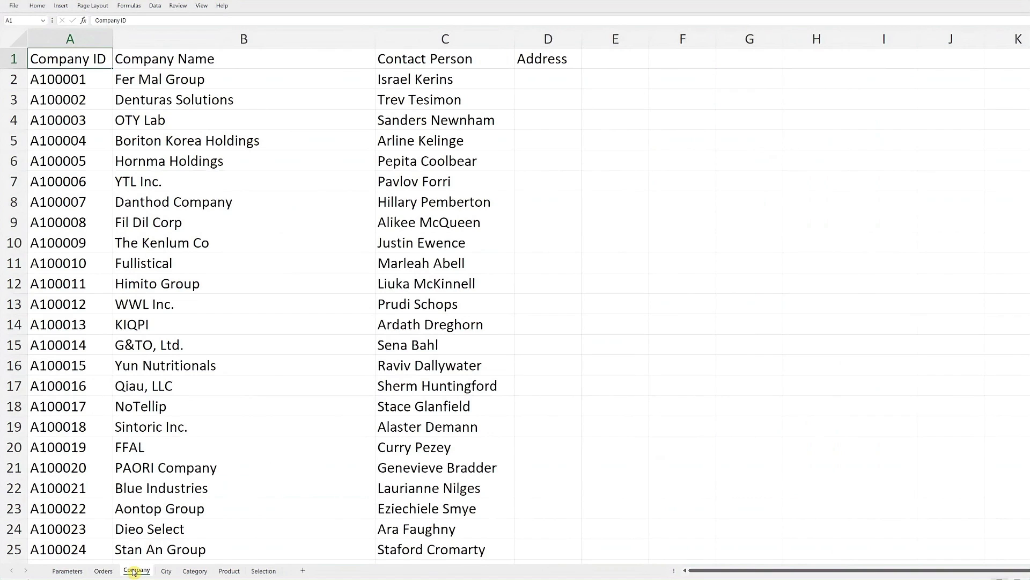
pyautogui.press('Right')
pyautogui.press('Right')
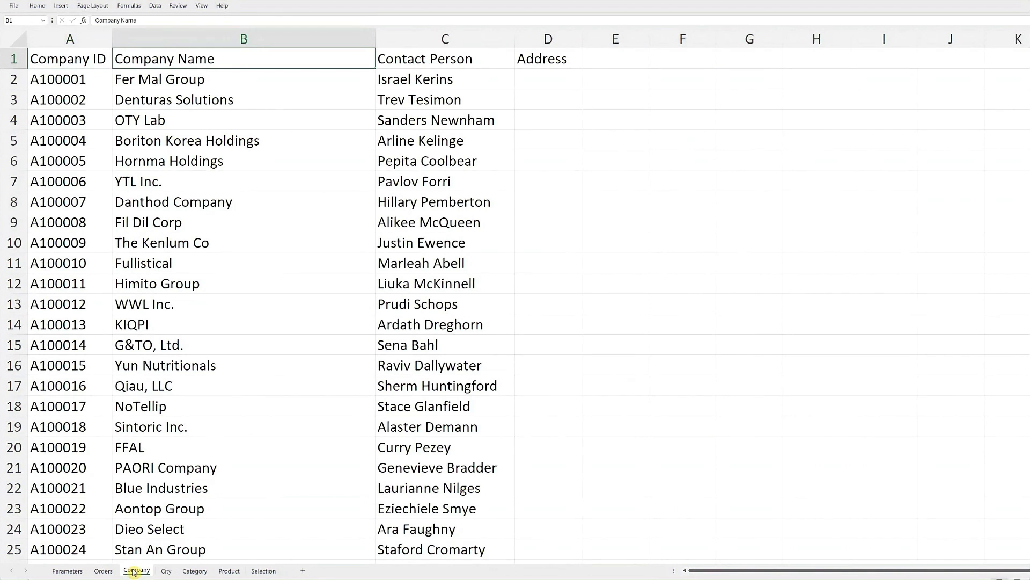
pyautogui.press('Right')
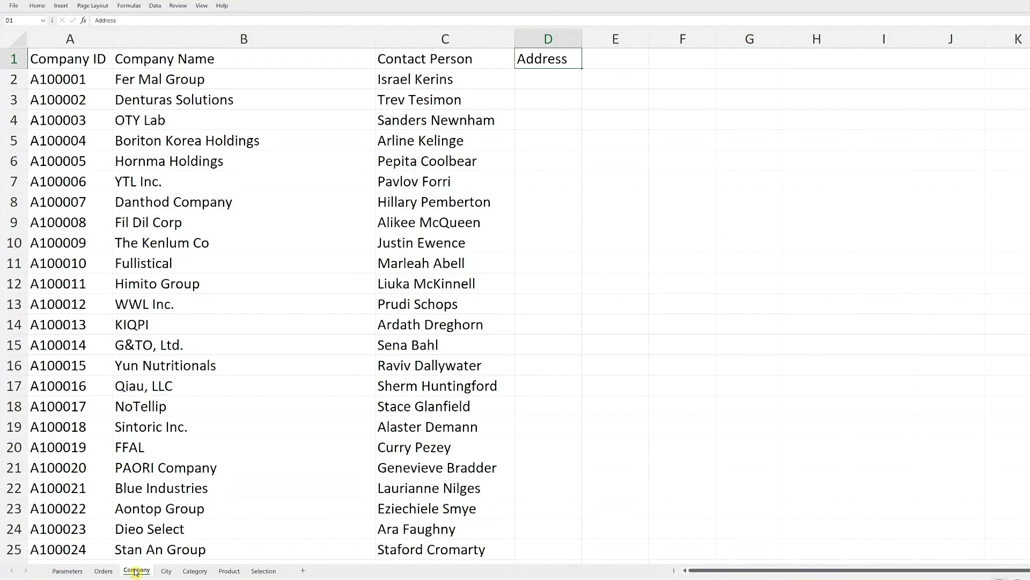
# - Review the code and name columns of the City sheet and of the Category sheet
pyautogui.click(167, 571)
pyautogui.press('Right')
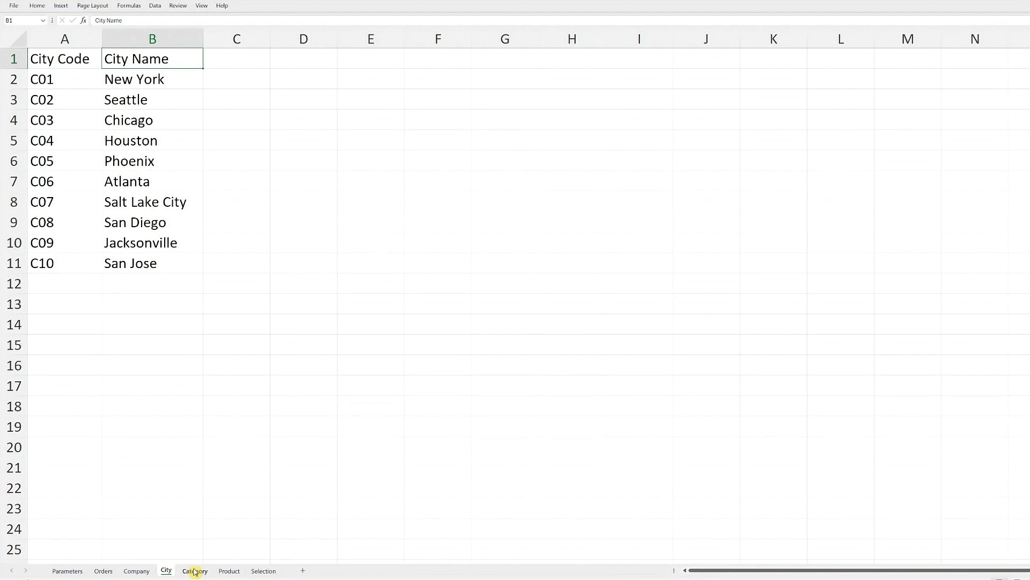
pyautogui.click(195, 571)
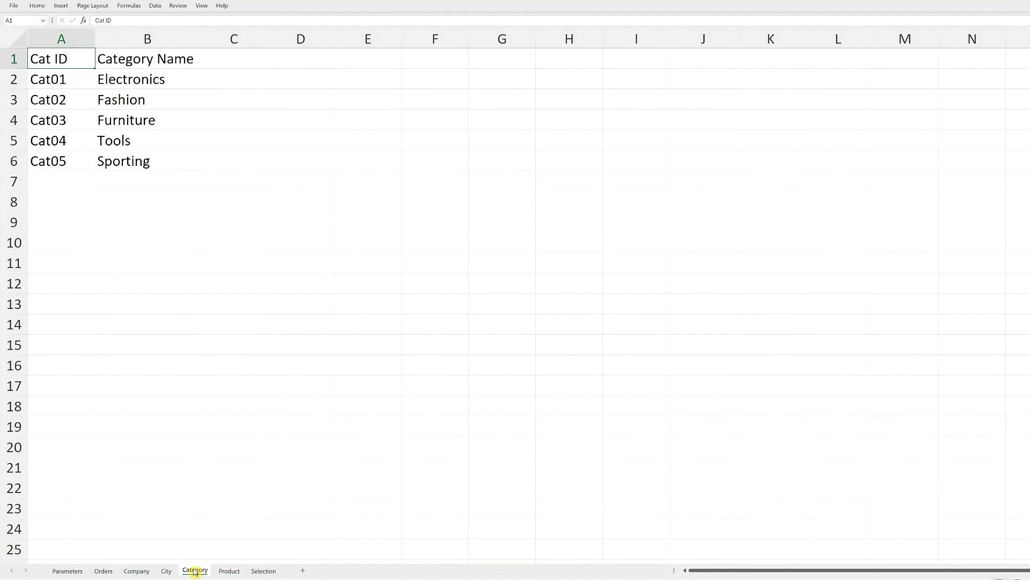
pyautogui.press('Right')
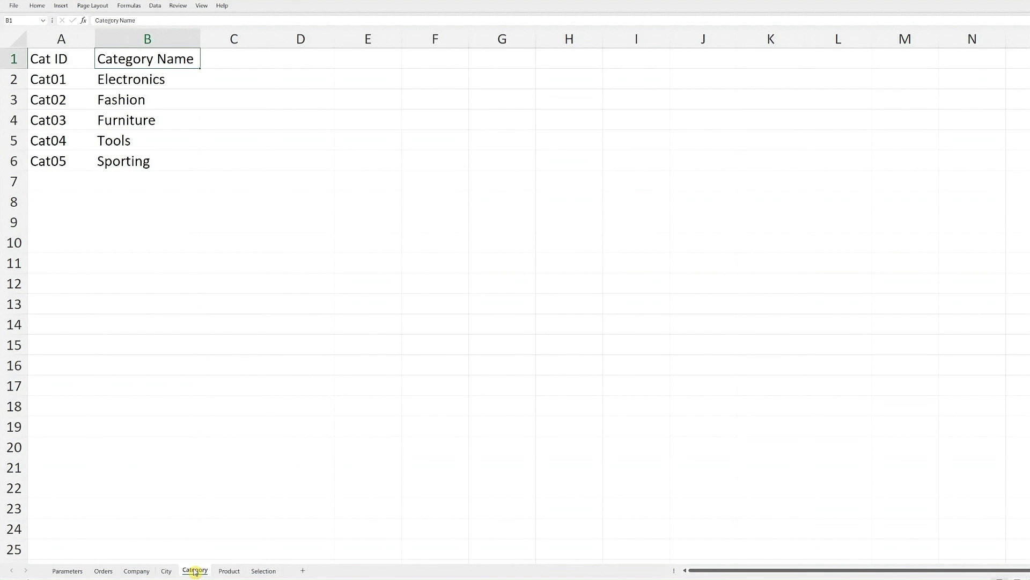
# - Go through the Product sheet's column headers from Product ID to Price, and open the Selection sheet
pyautogui.click(228, 571)
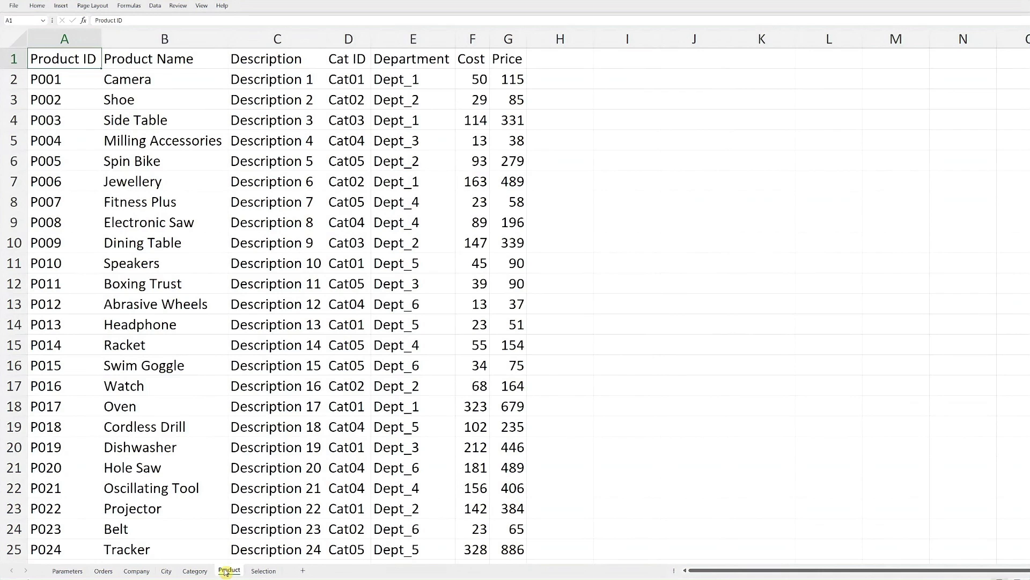
pyautogui.press('Right')
pyautogui.press('Right')
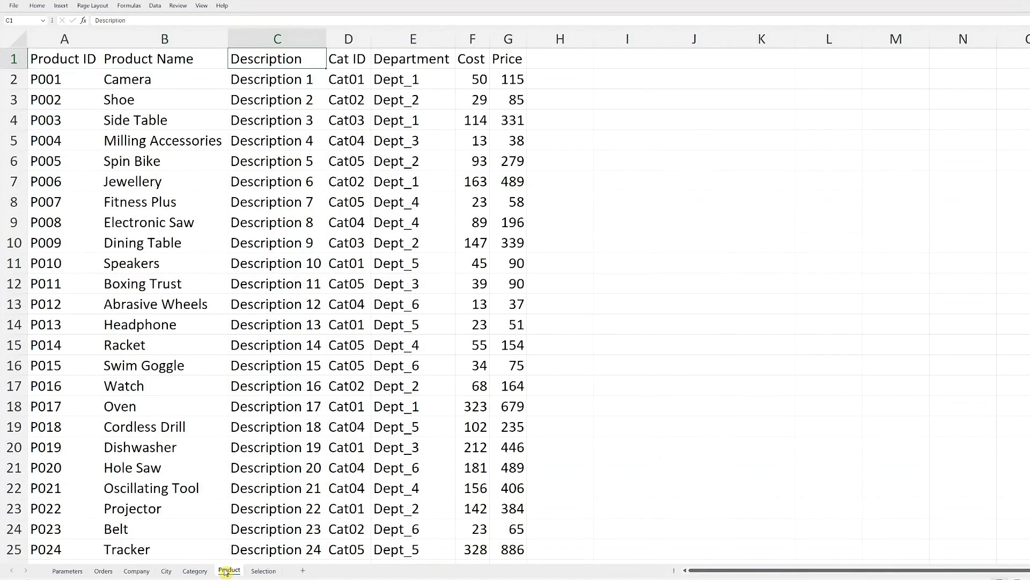
pyautogui.press('Right')
pyautogui.press('Right')
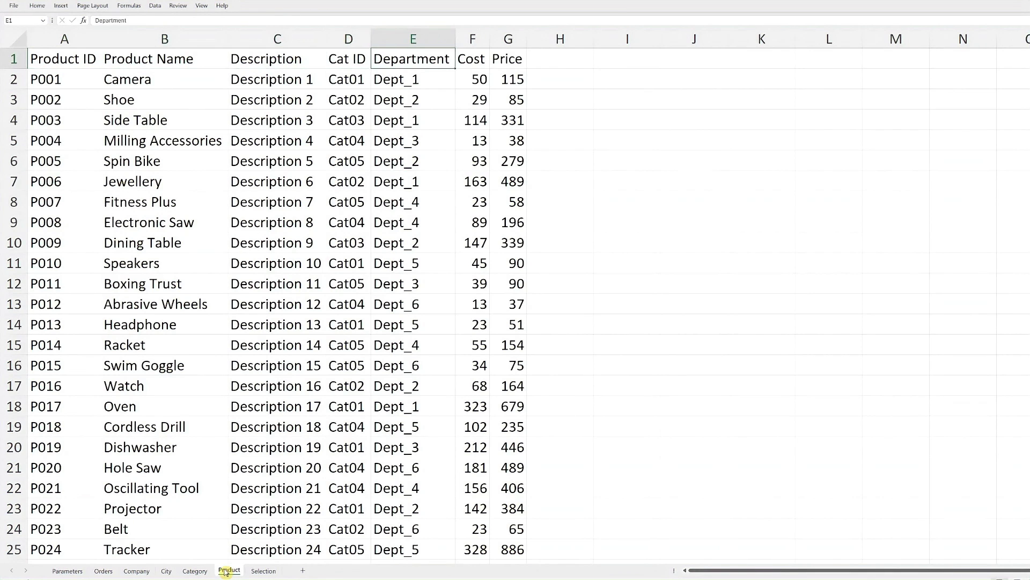
pyautogui.press('Right')
pyautogui.press('Right')
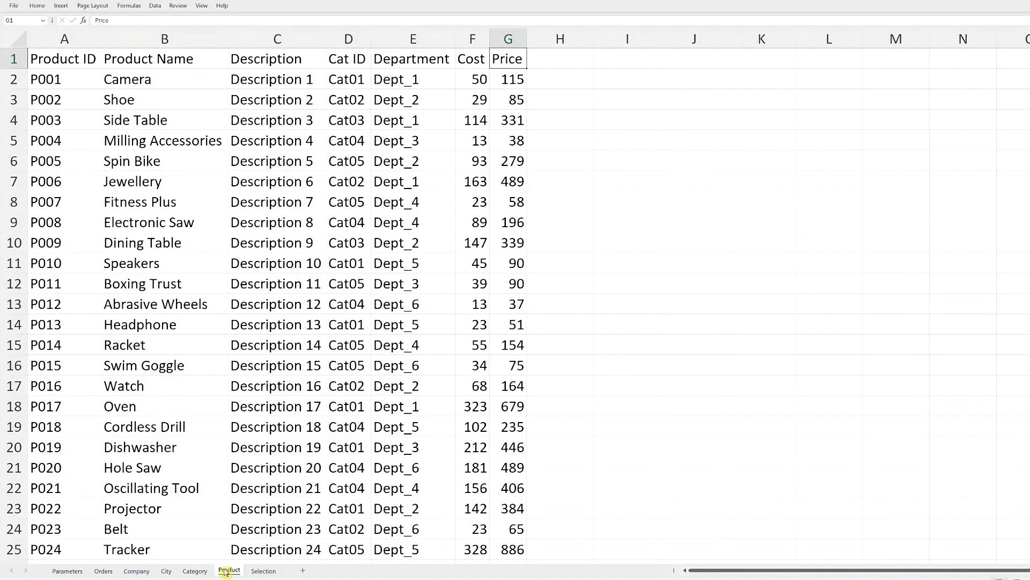
pyautogui.click(255, 571)
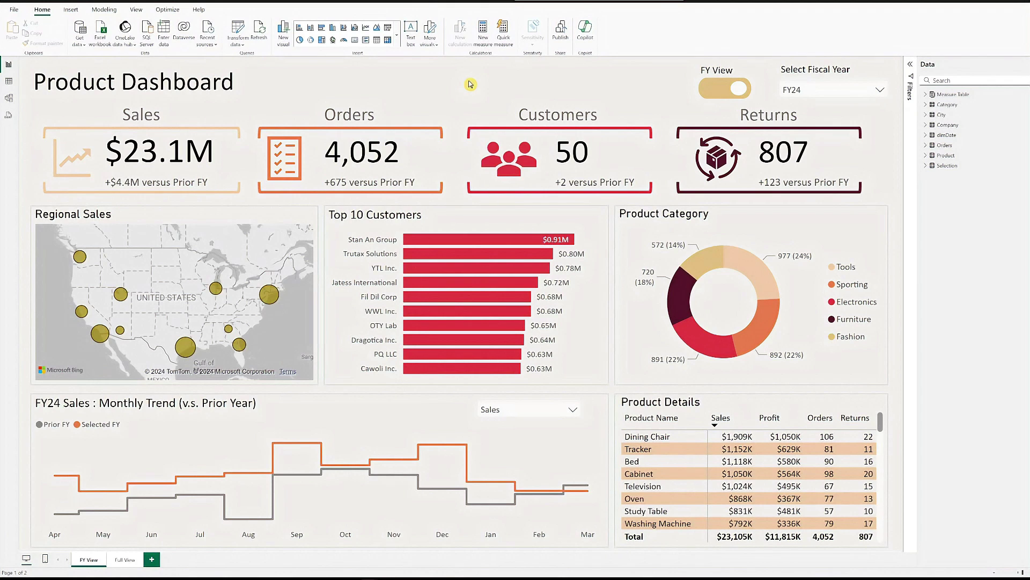
# - In Power BI, open the Power Query Editor and change the data source to the 02_KSProduct_Dataset_Final_New Excel workbook
pyautogui.click(240, 41)
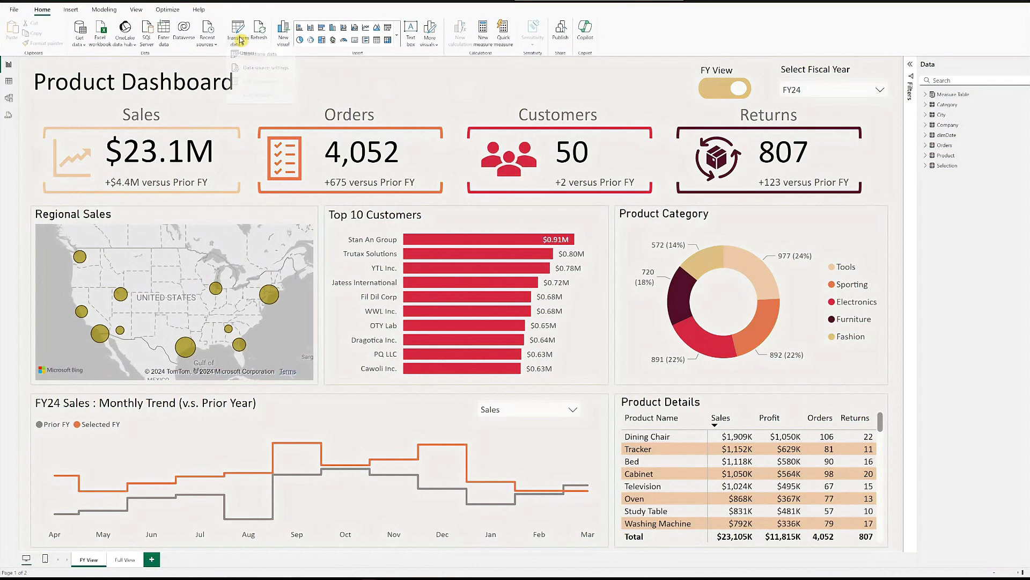
pyautogui.click(244, 55)
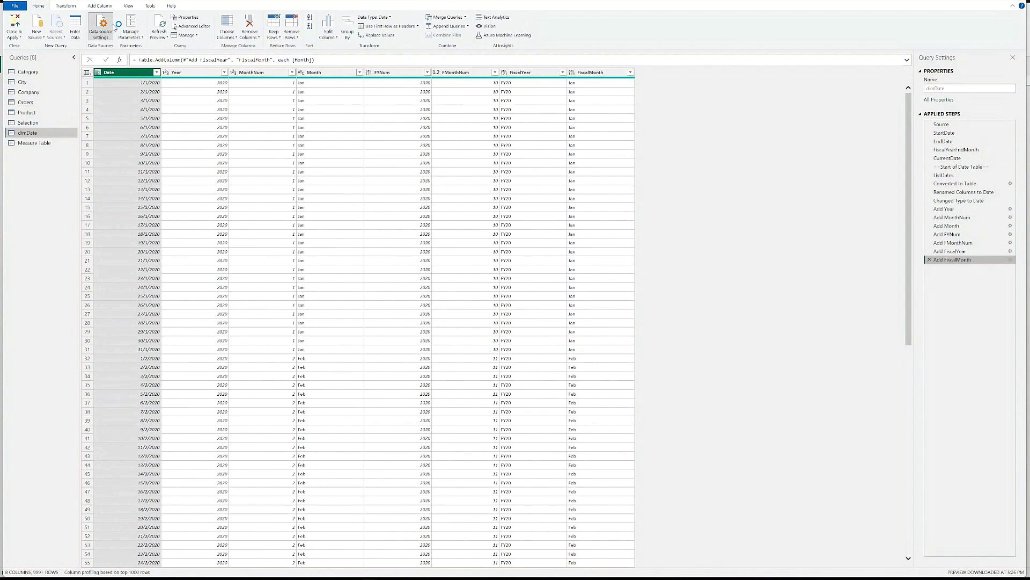
pyautogui.click(114, 27)
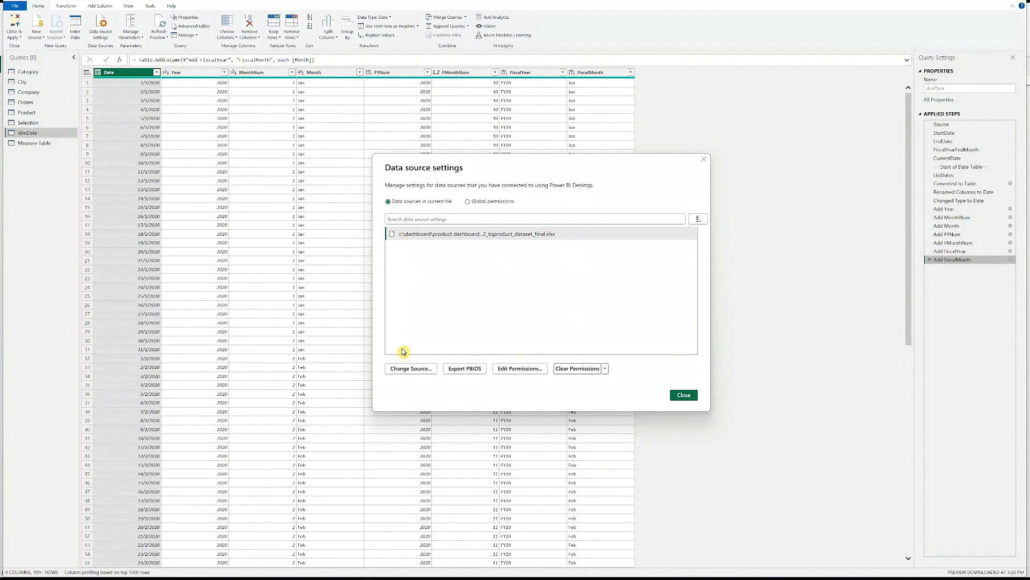
pyautogui.click(403, 369)
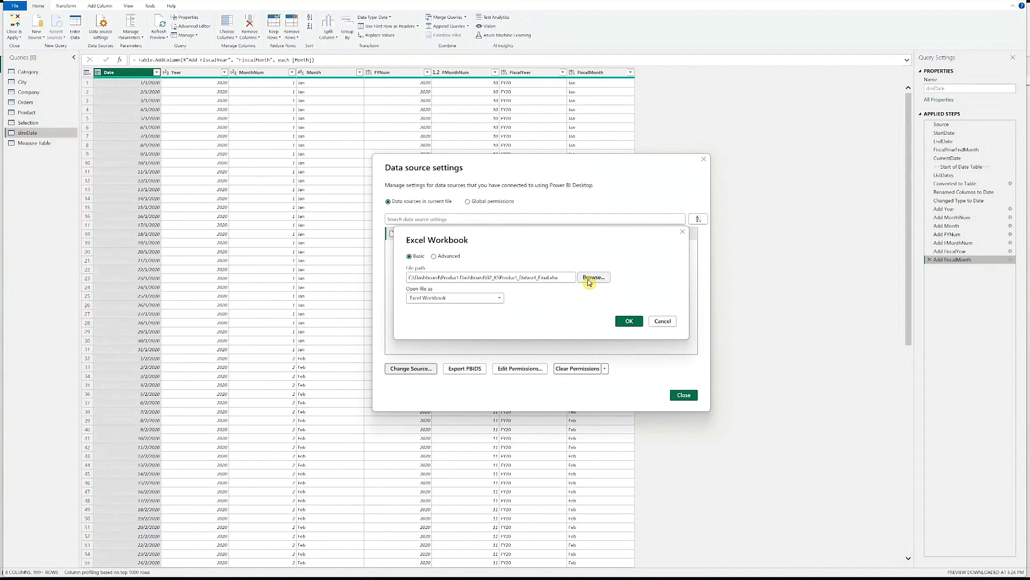
pyautogui.click(590, 279)
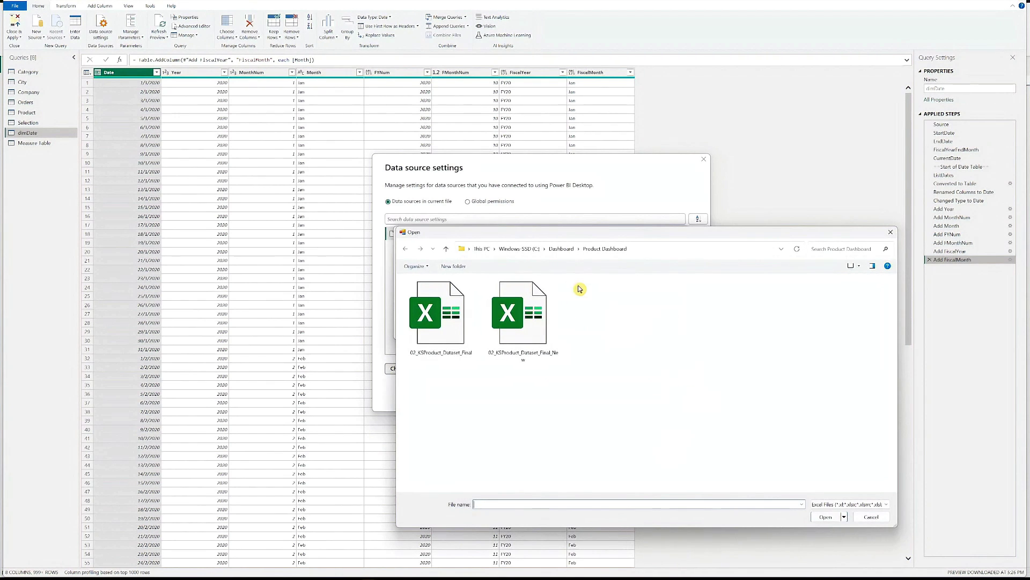
pyautogui.click(544, 306)
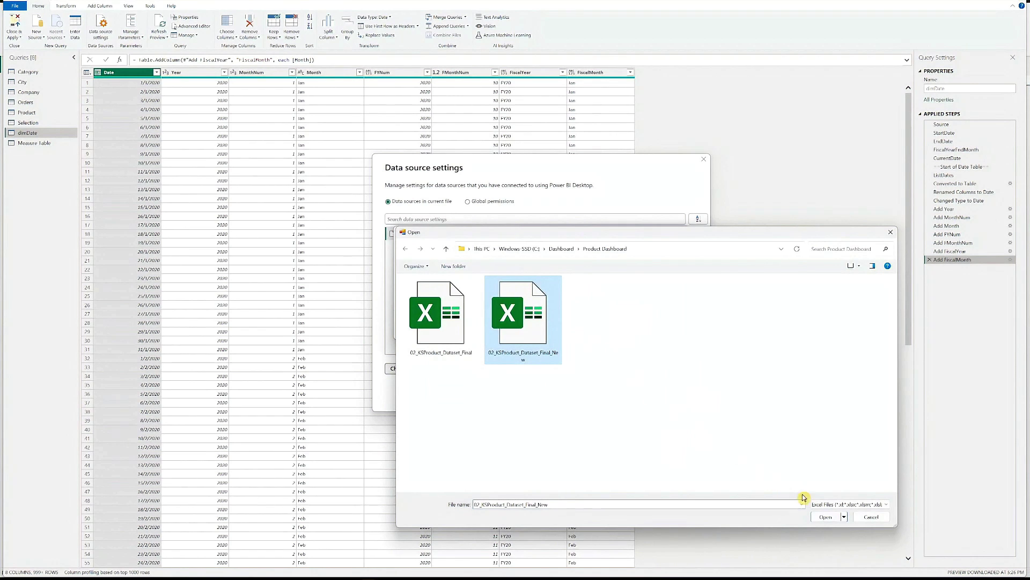
pyautogui.click(826, 517)
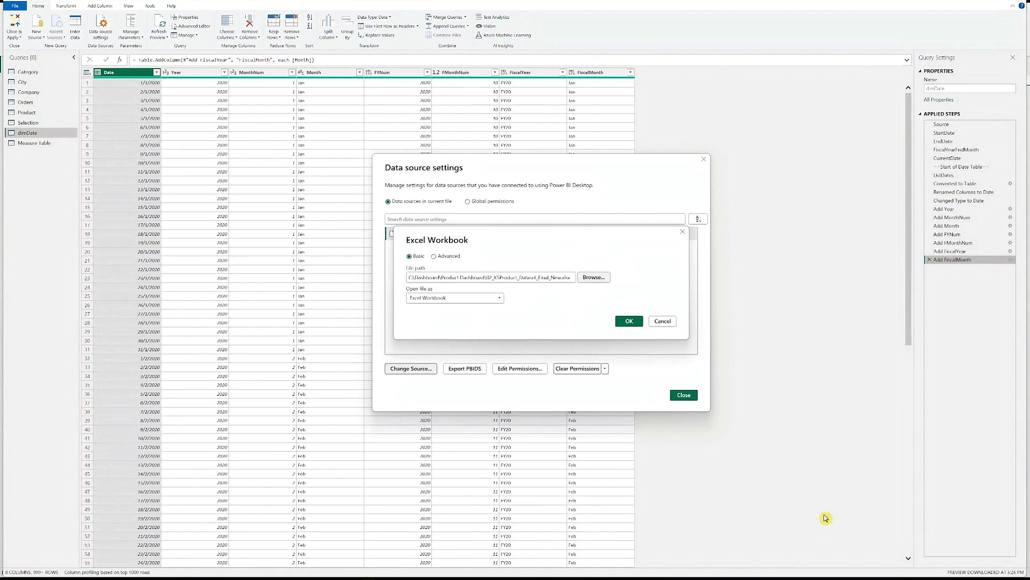
pyautogui.click(633, 323)
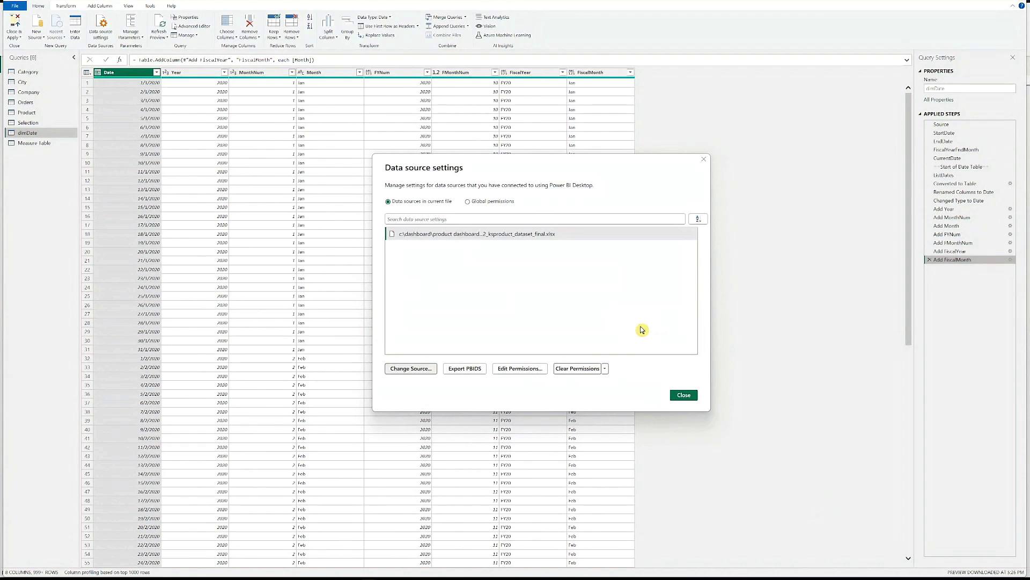
pyautogui.click(681, 394)
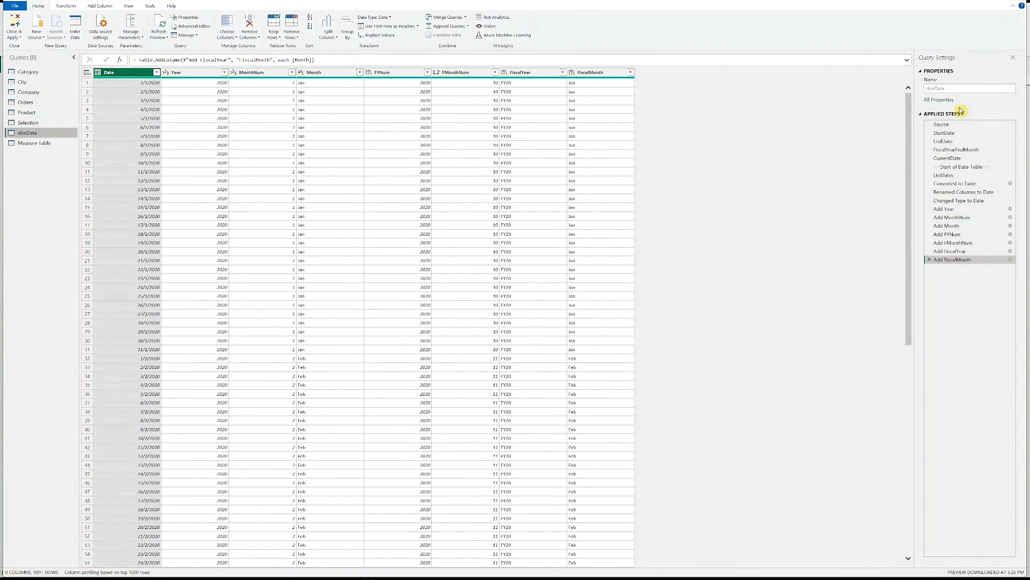
# - Try to set the dimDate query's FiscalYearEndMonth value to 6, and return to the Add FiscalMonth step
pyautogui.click(965, 151)
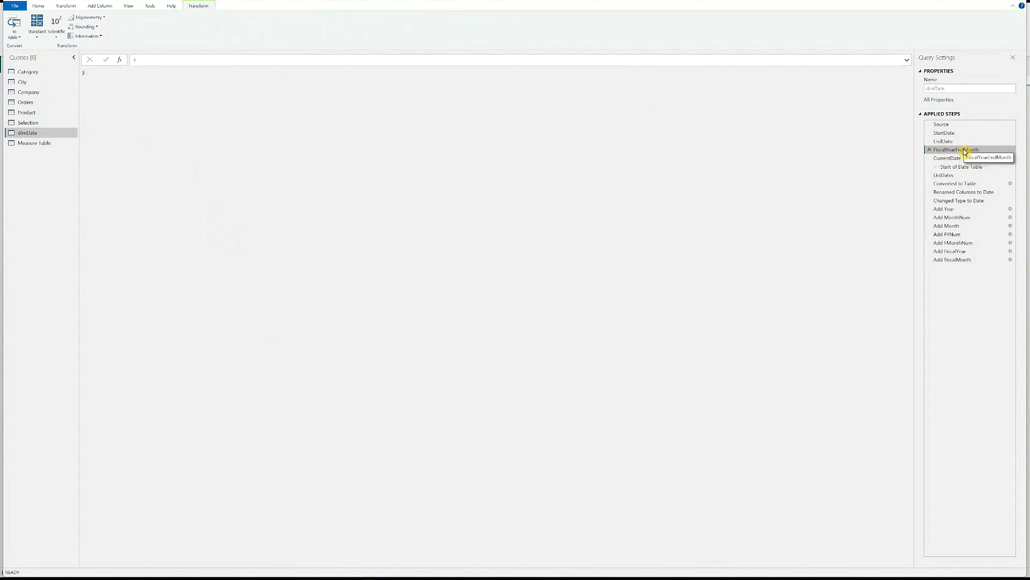
pyautogui.click(198, 59)
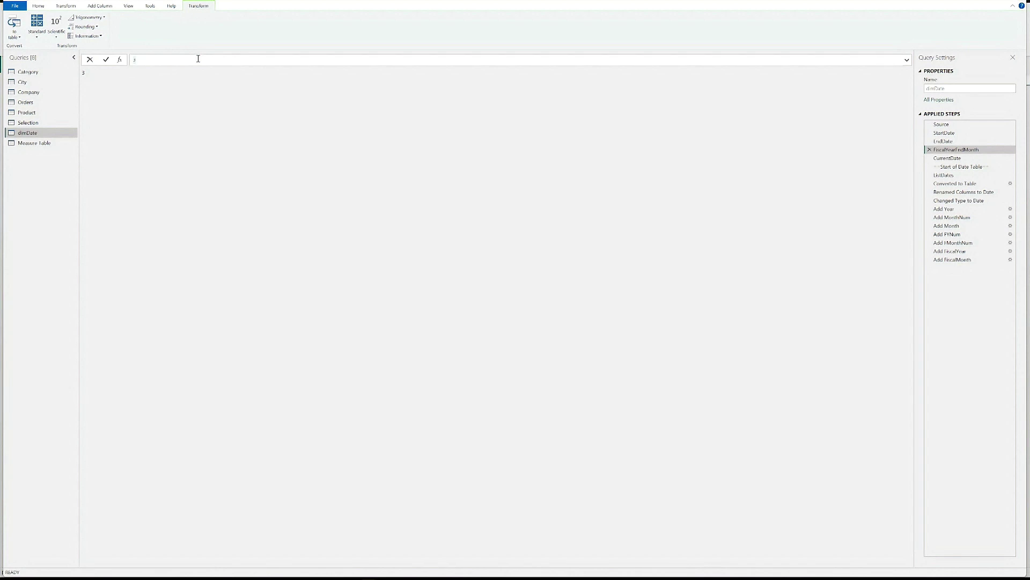
pyautogui.press('BackSpace')
pyautogui.write('6')
pyautogui.click(950, 260)
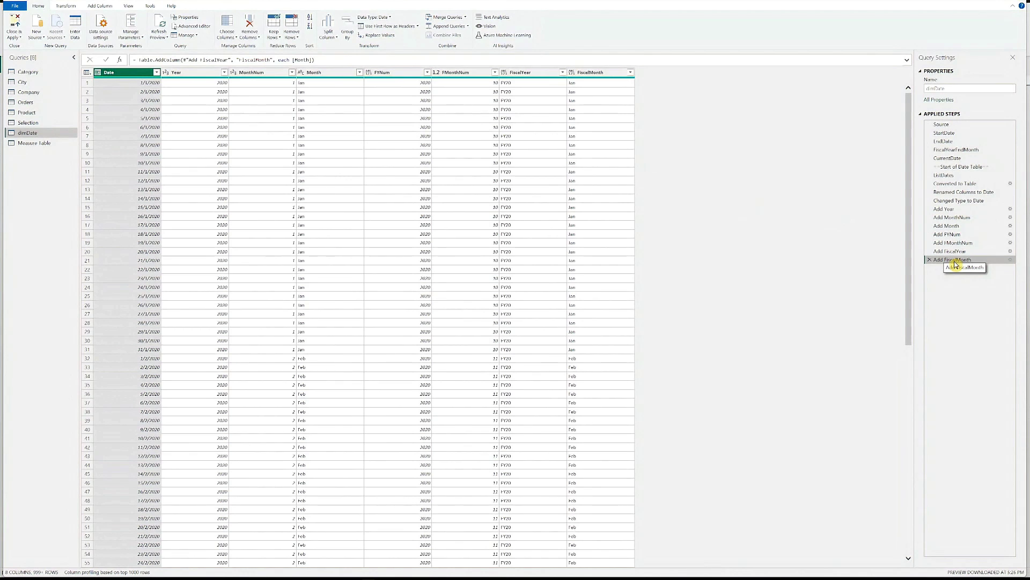
# - Apply the query changes to the report and close the Power Query Editor
pyautogui.click(14, 37)
pyautogui.click(20, 46)
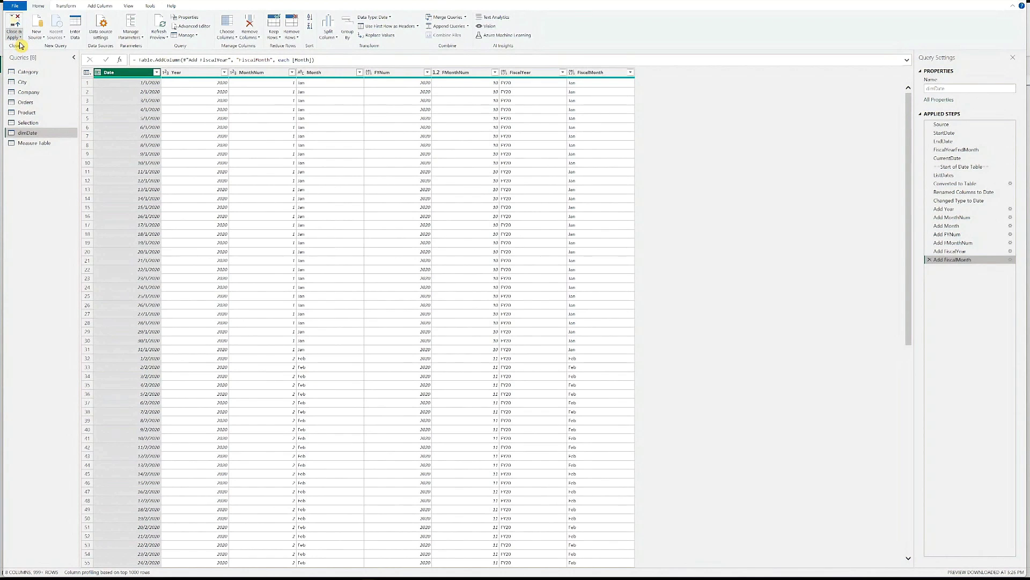